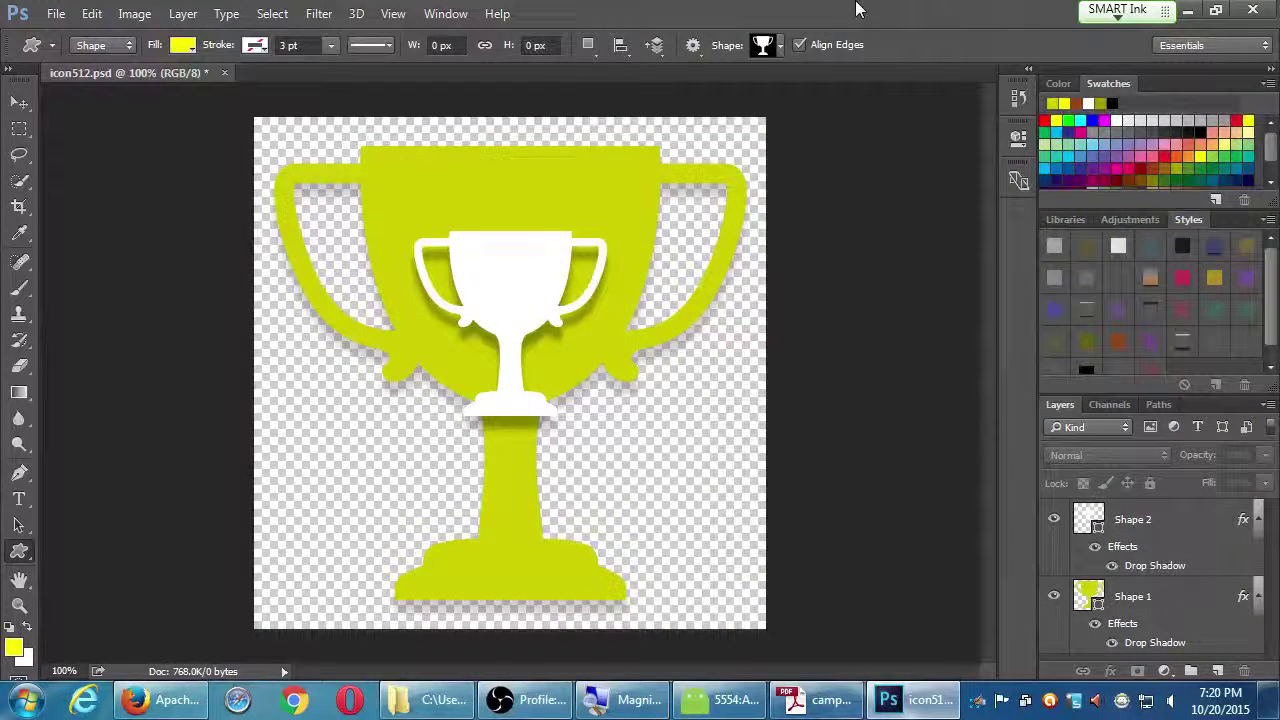
Save the icon, draw a small trophy shape, then delete the stray Shape 3 layer.
key("ctrl+s")
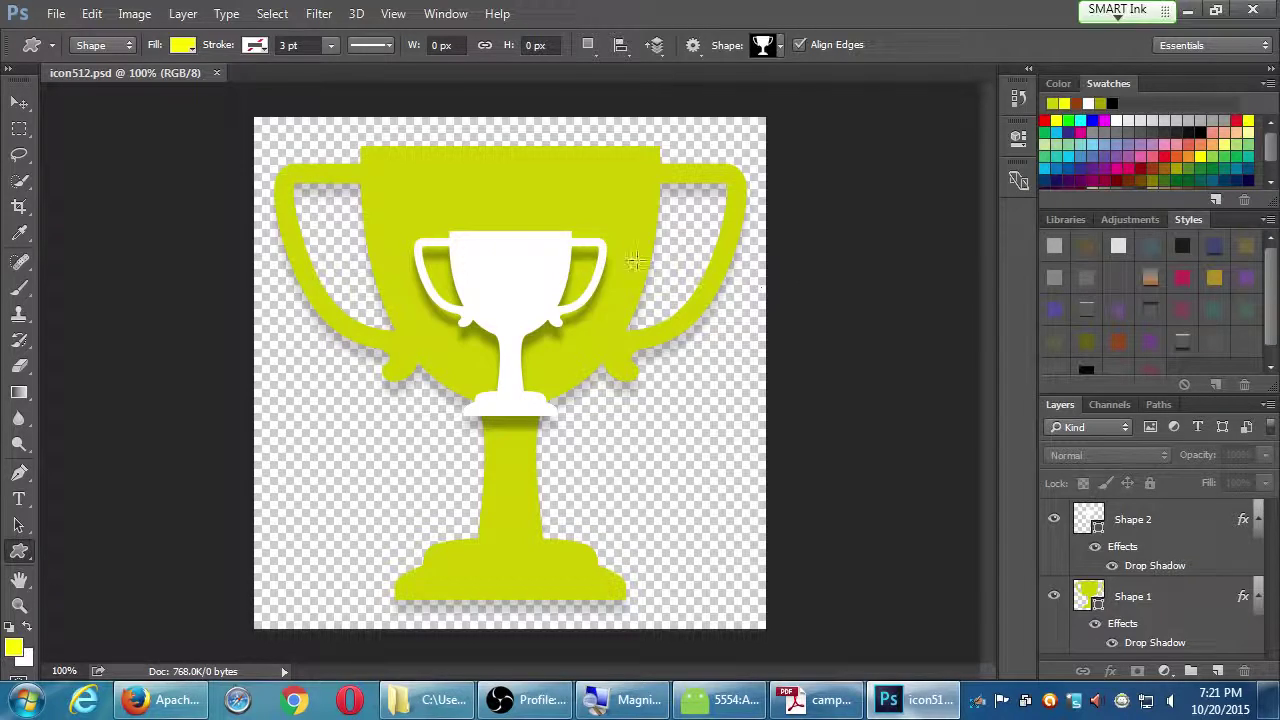
left_click_drag(635, 260, 706, 308)
left_click(744, 383)
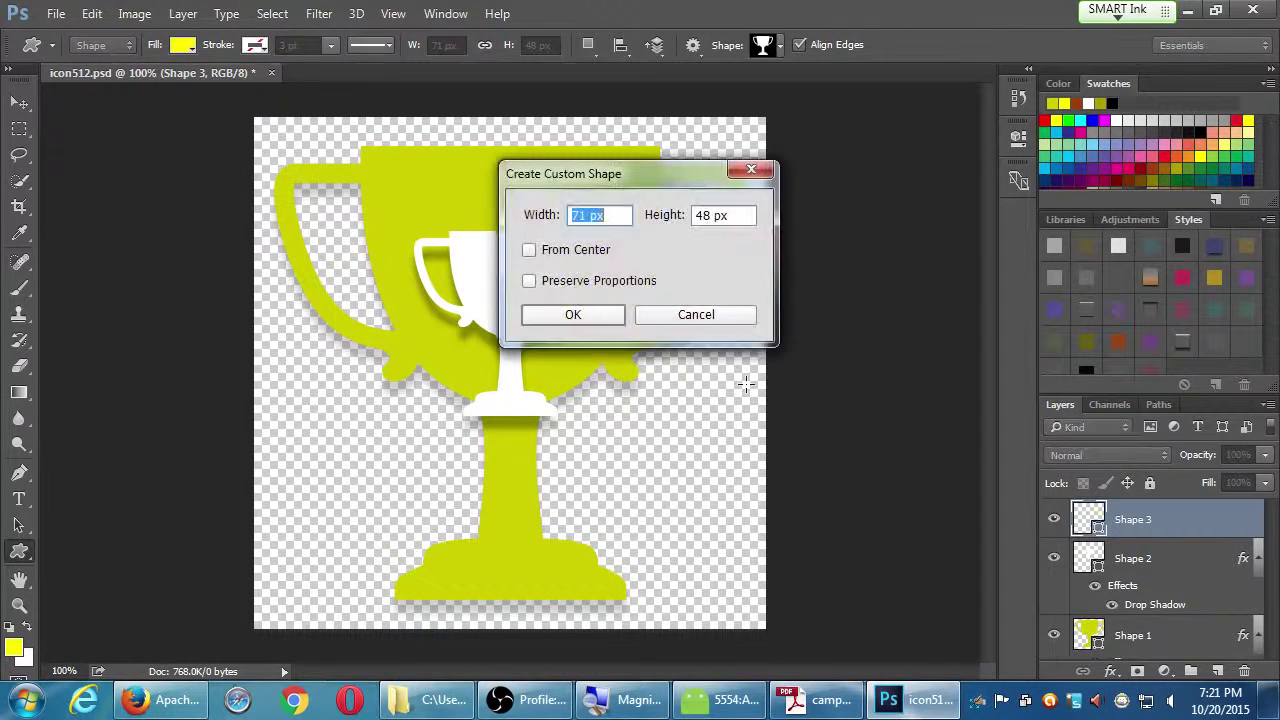
left_click(718, 316)
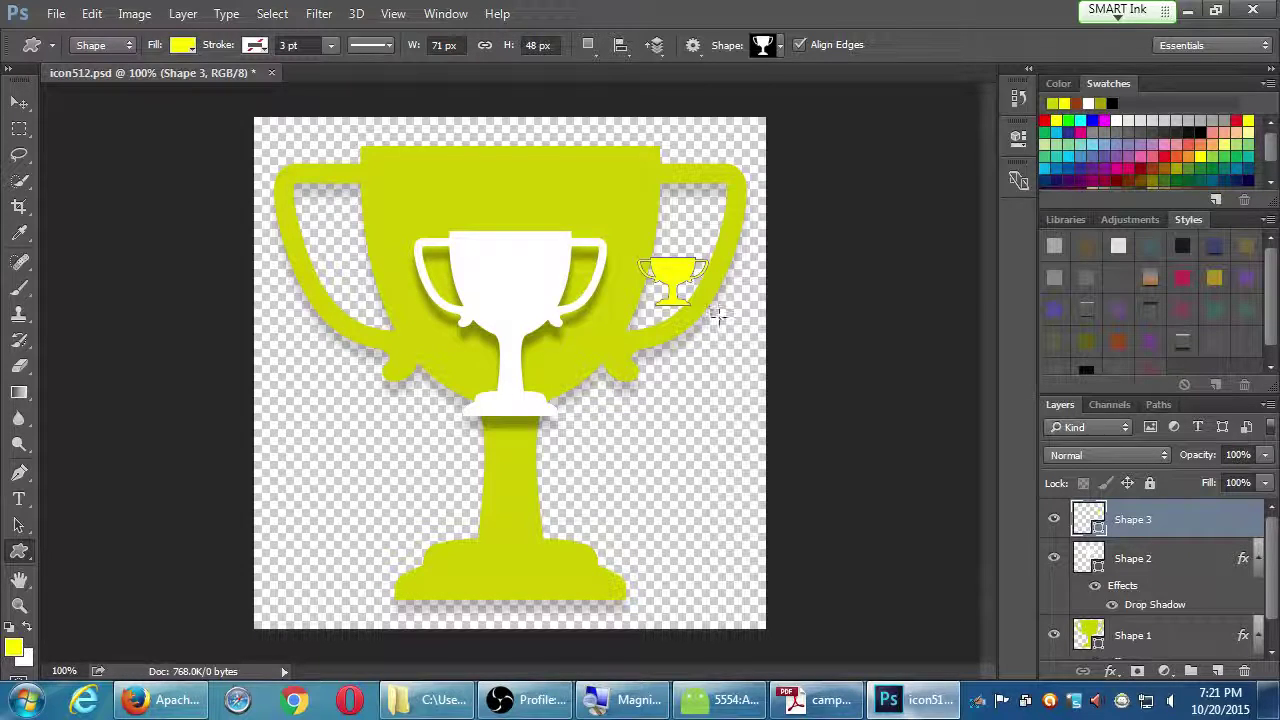
left_click_drag(1218, 530, 1244, 671)
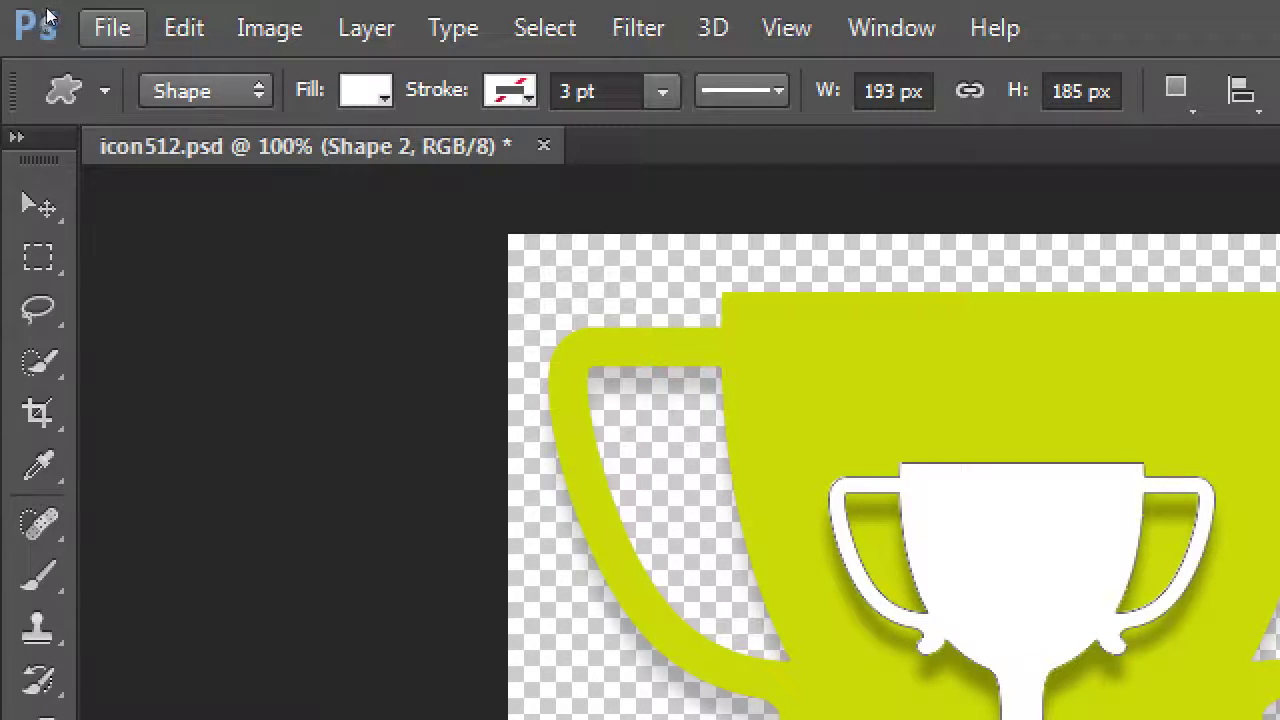
Save icon512.psd again, check the icon sizes in the PDF, and return to Photoshop.
left_click(100, 28)
key("ctrl+s")
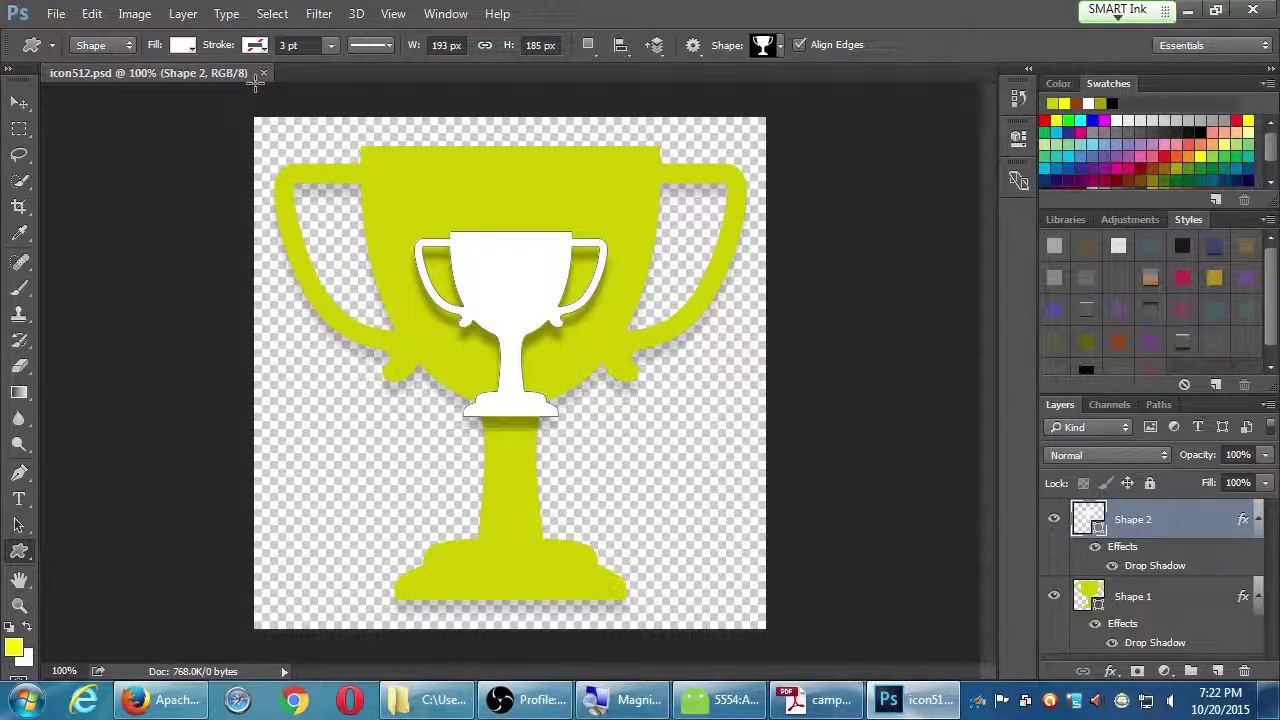
left_click(824, 706)
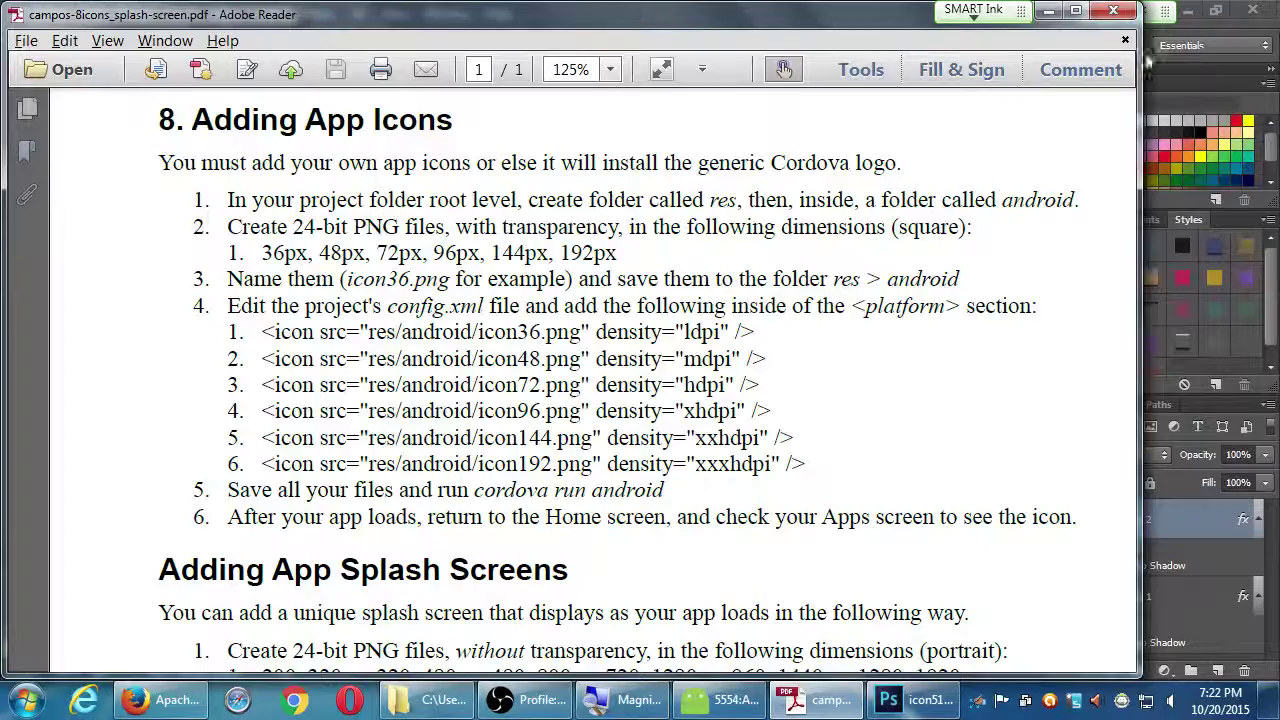
left_click(1152, 63)
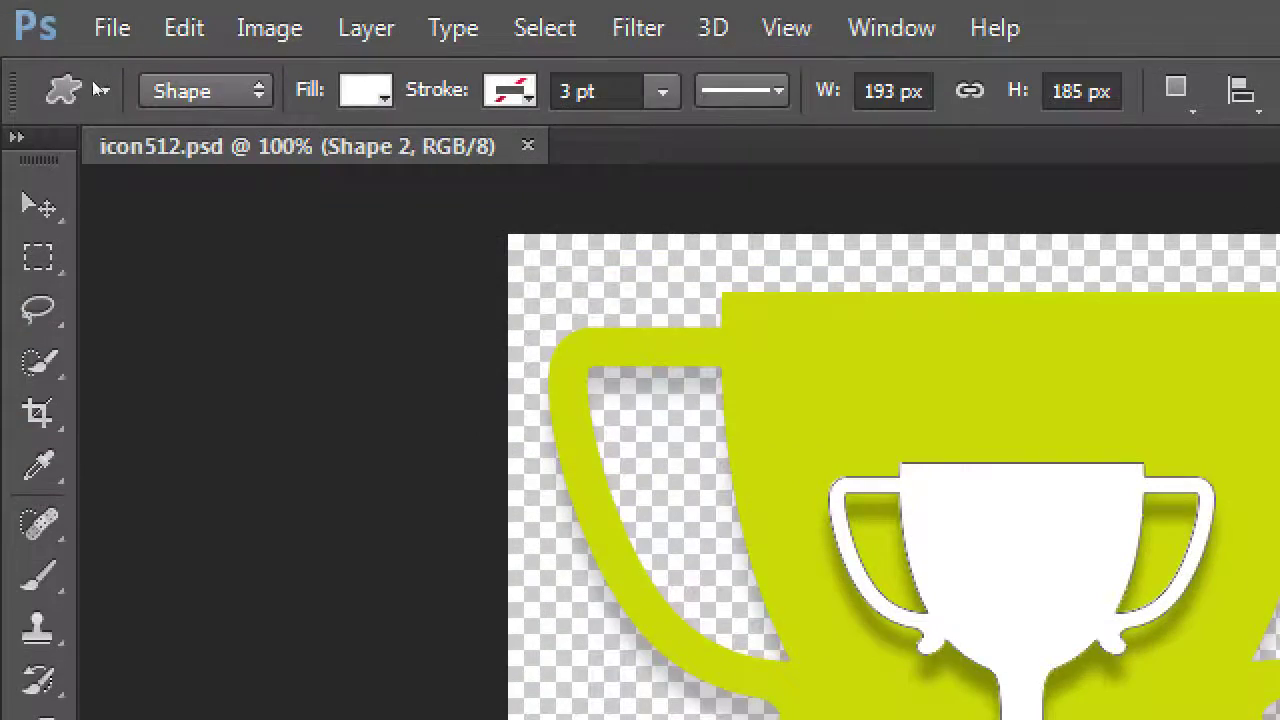
key("h")
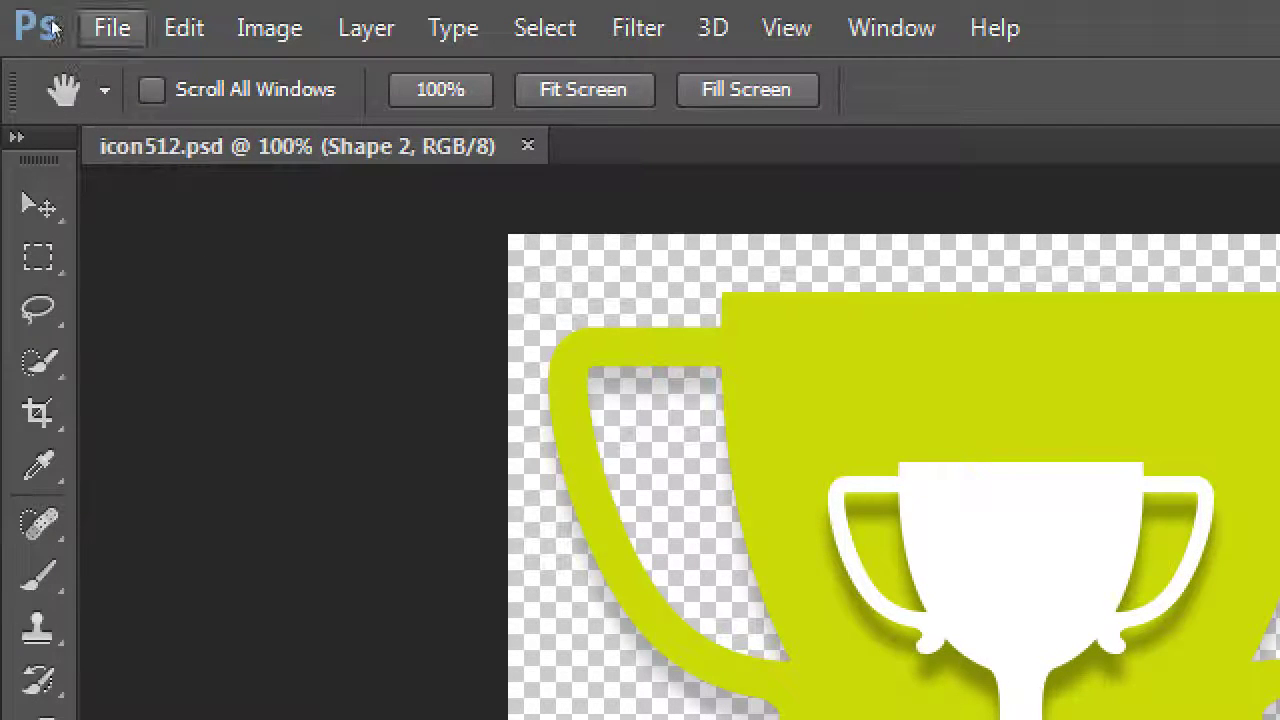
left_click(90, 28)
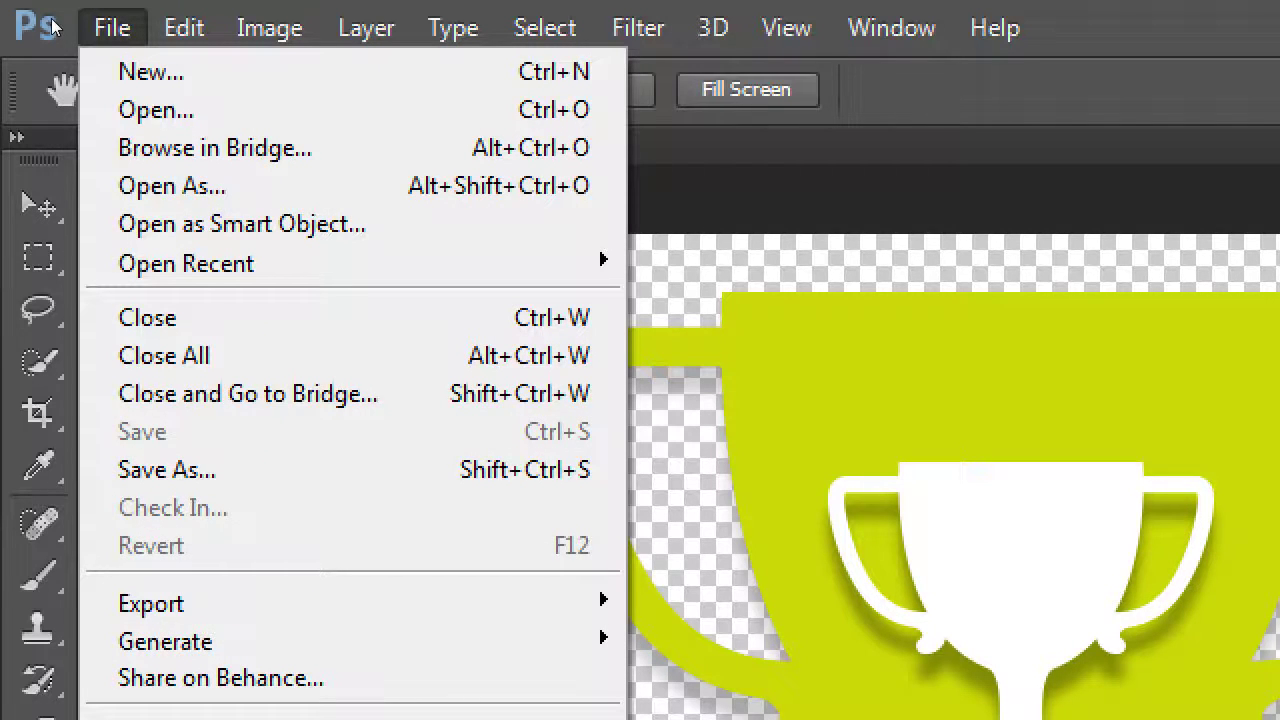
key("Down")
key("Down")
key("Down")
key("Down")
key("Down")
key("Down")
key("Down")
key("Down")
key("Down")
key("Down")
key("Down")
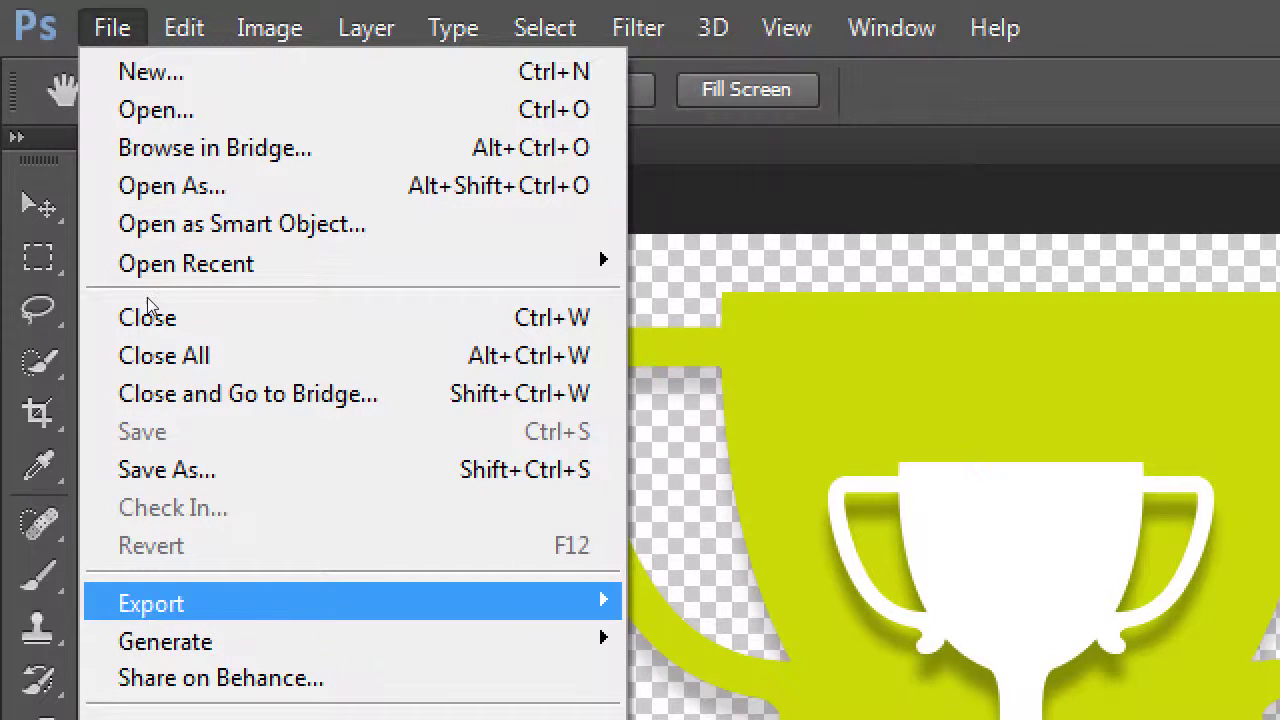
key("Right")
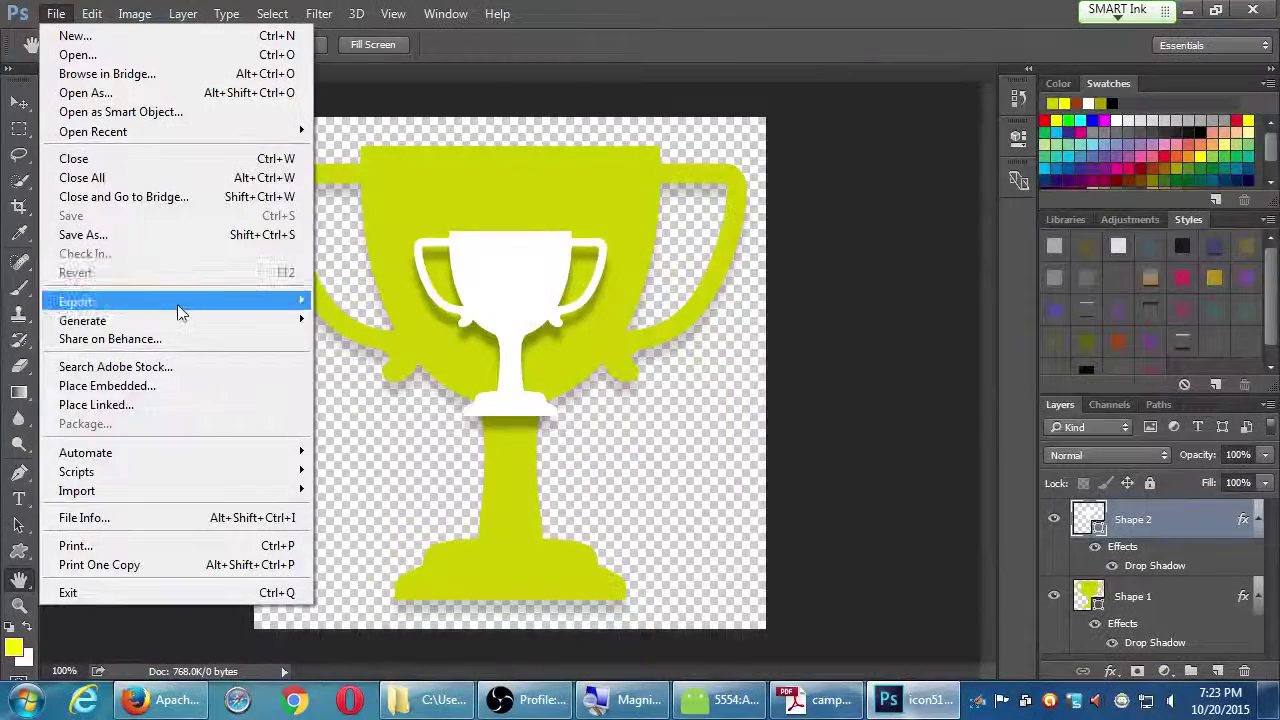
mouse_move(178, 306)
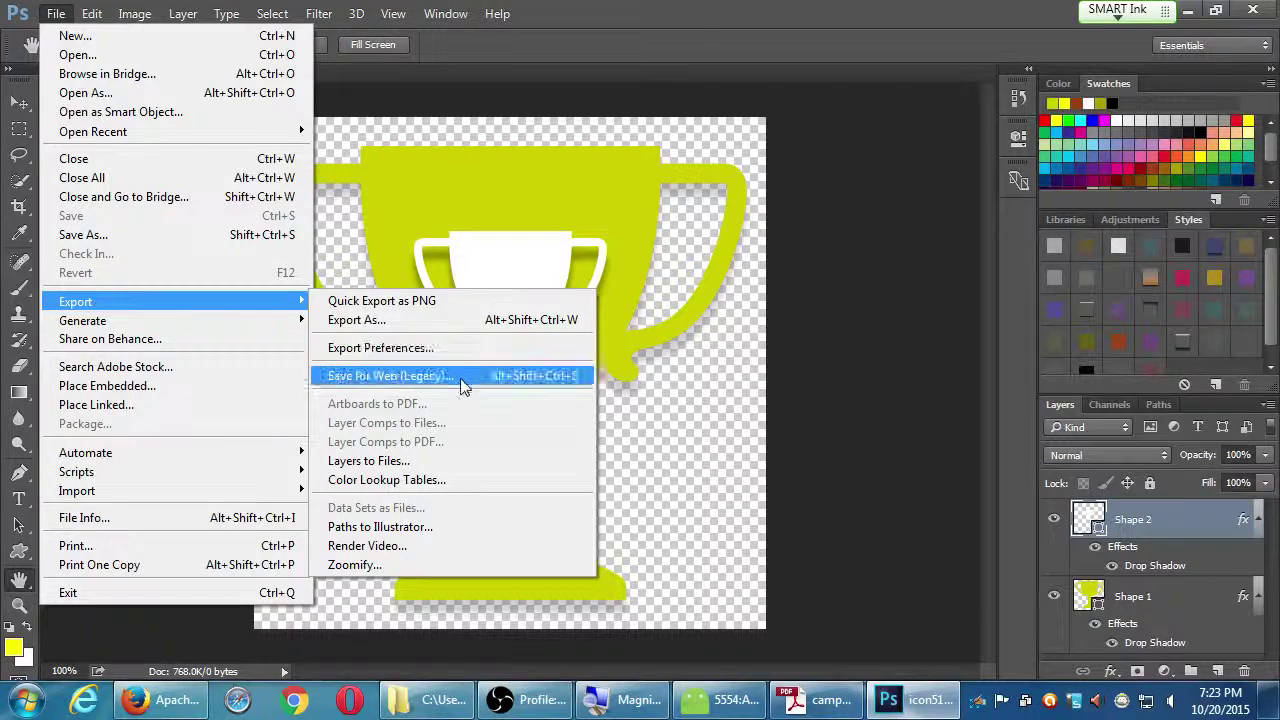
left_click(455, 320)
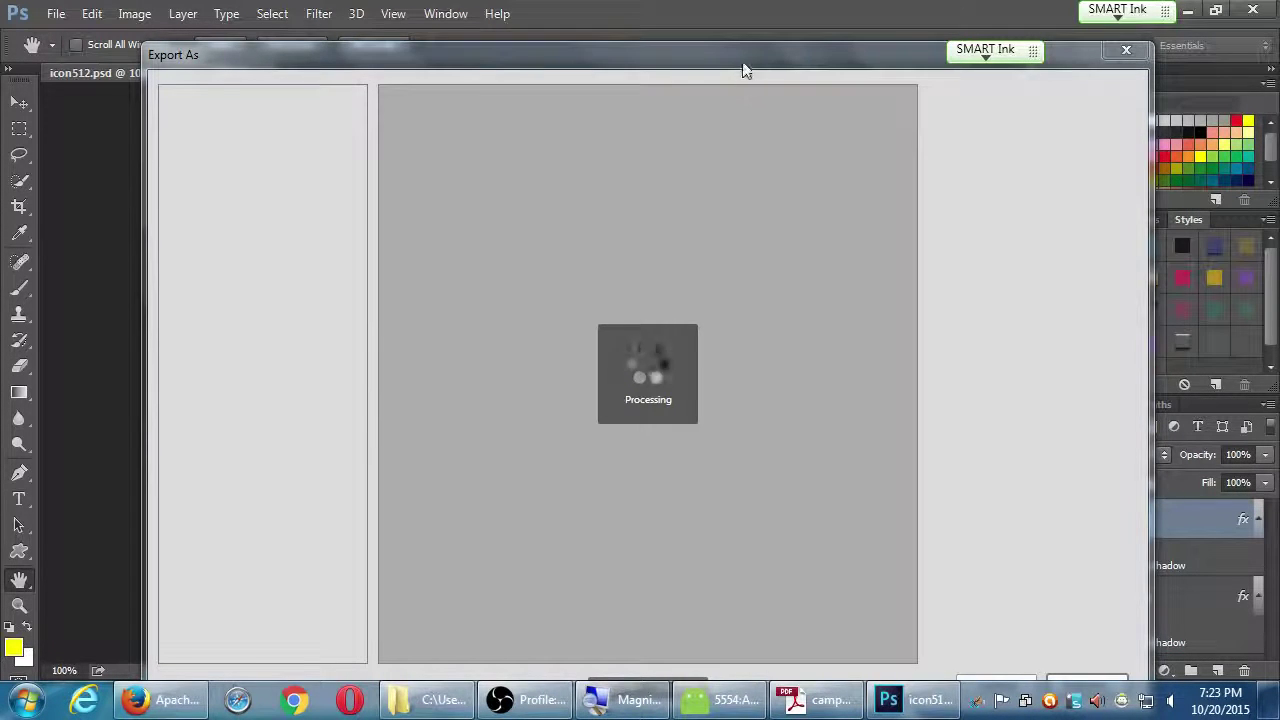
left_click_drag(743, 63, 729, 20)
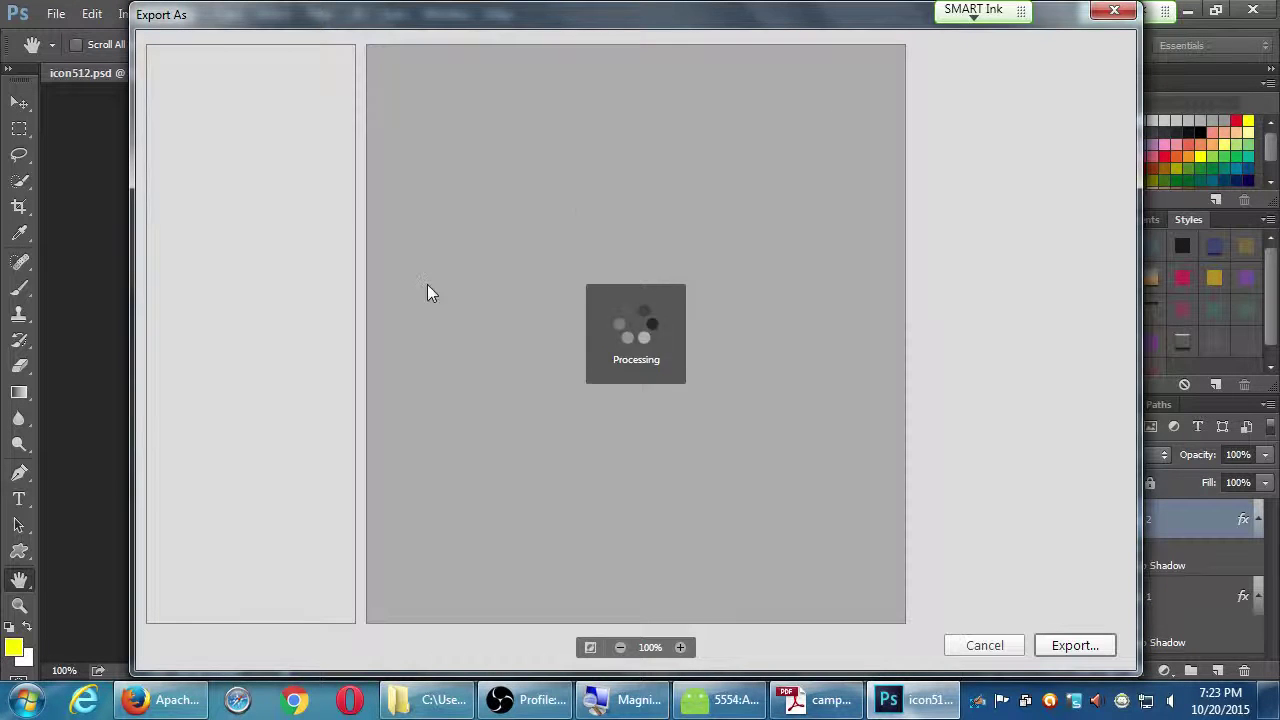
left_click(1112, 13)
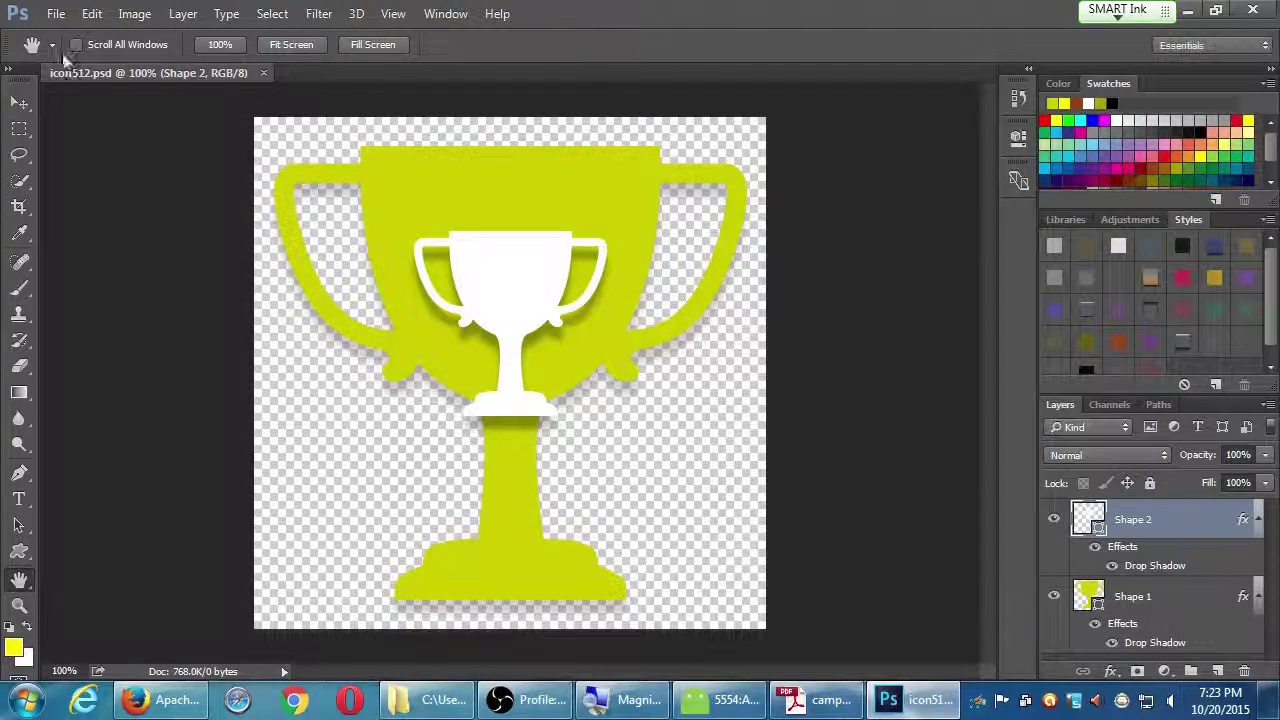
Open File > Export > Save for Web (Legacy) for the trophy icon.
left_click(55, 16)
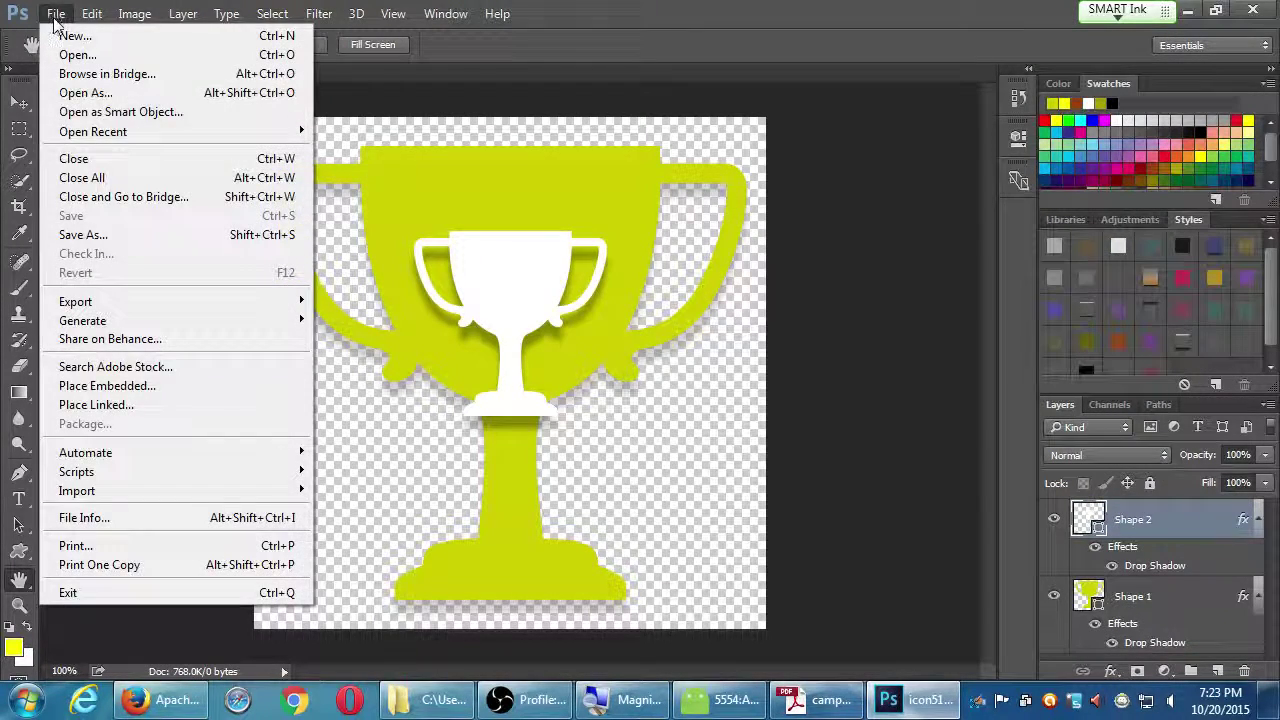
mouse_move(102, 302)
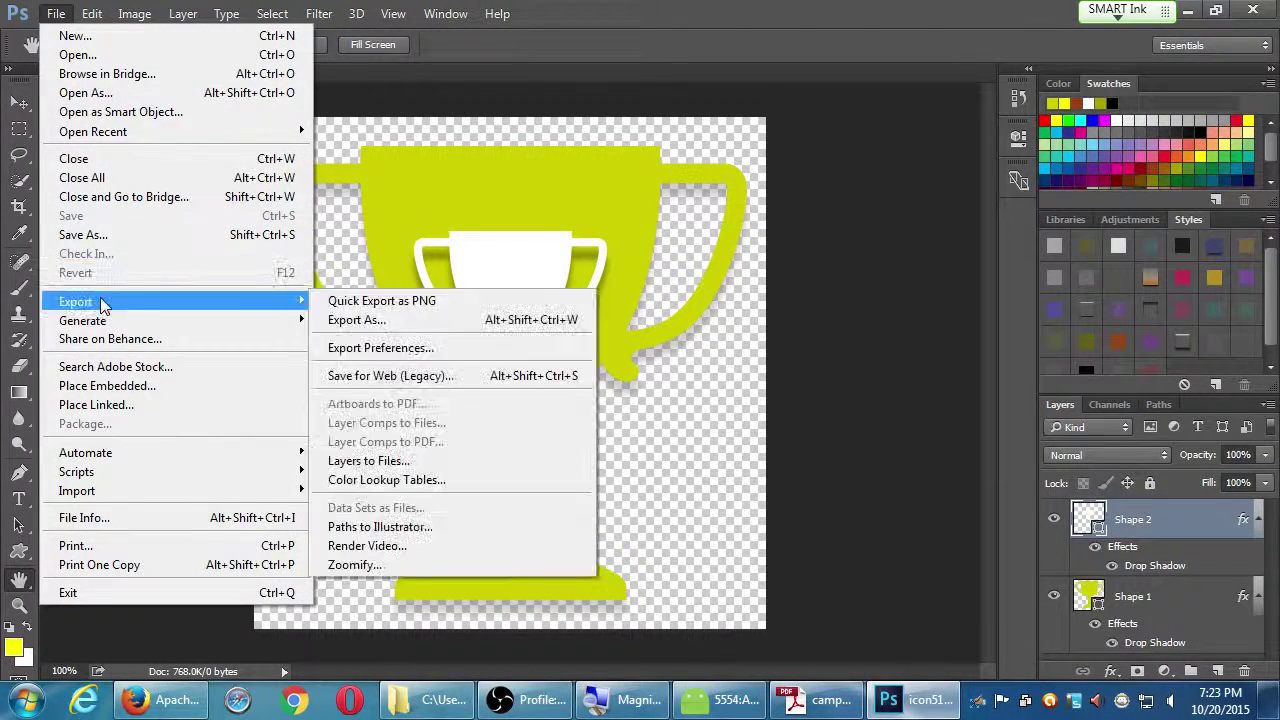
left_click(422, 383)
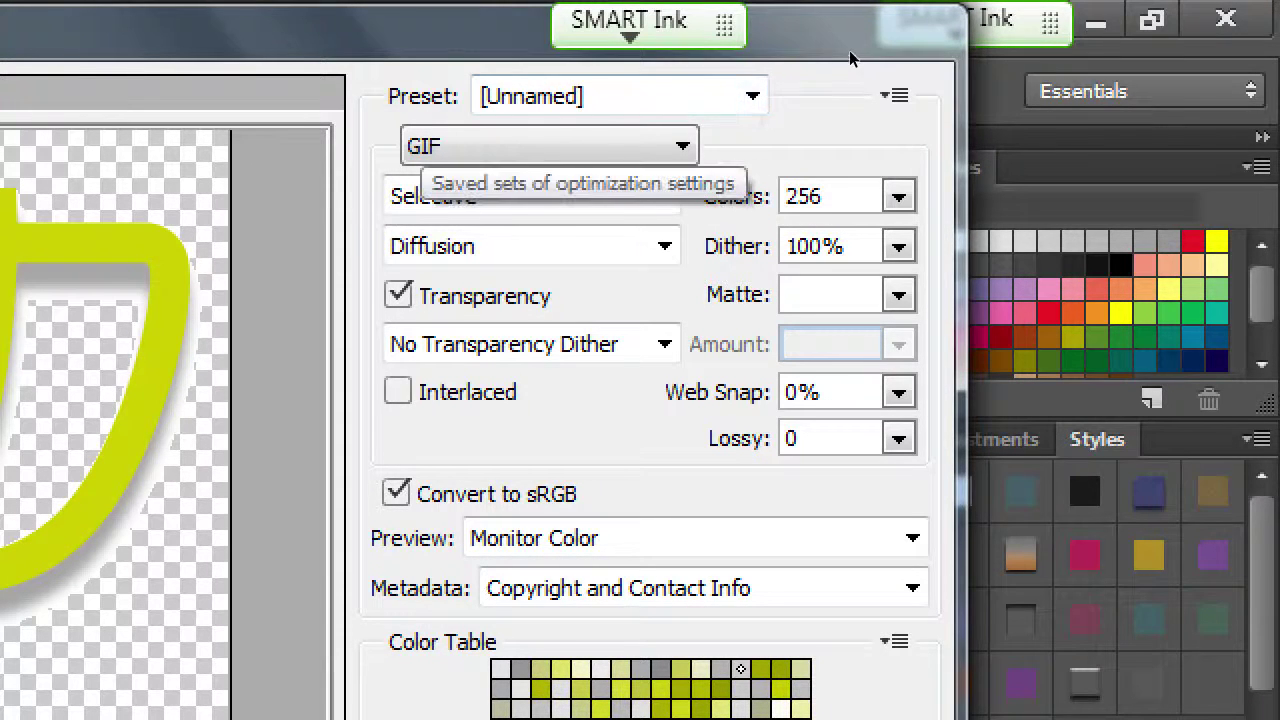
Set the export to the PNG-24 preset with transparency, then switch to the instructions PDF.
left_click(752, 96)
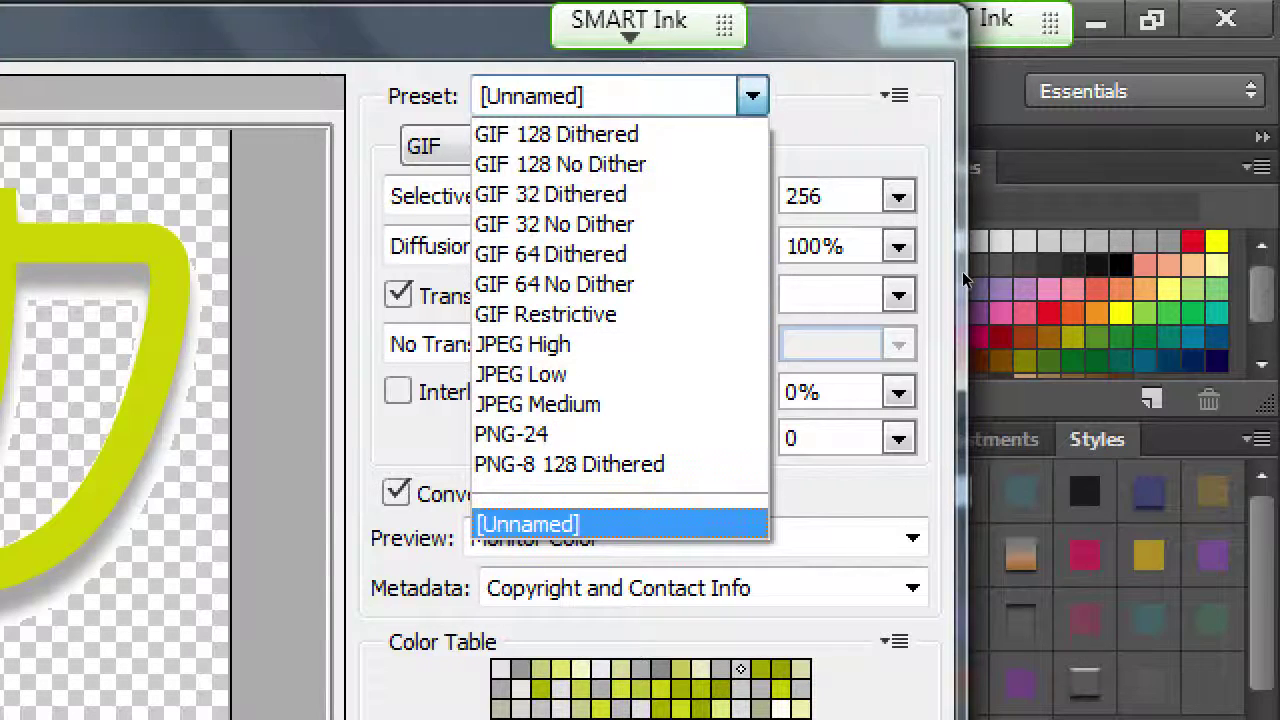
key("p")
key("p")
key("p")
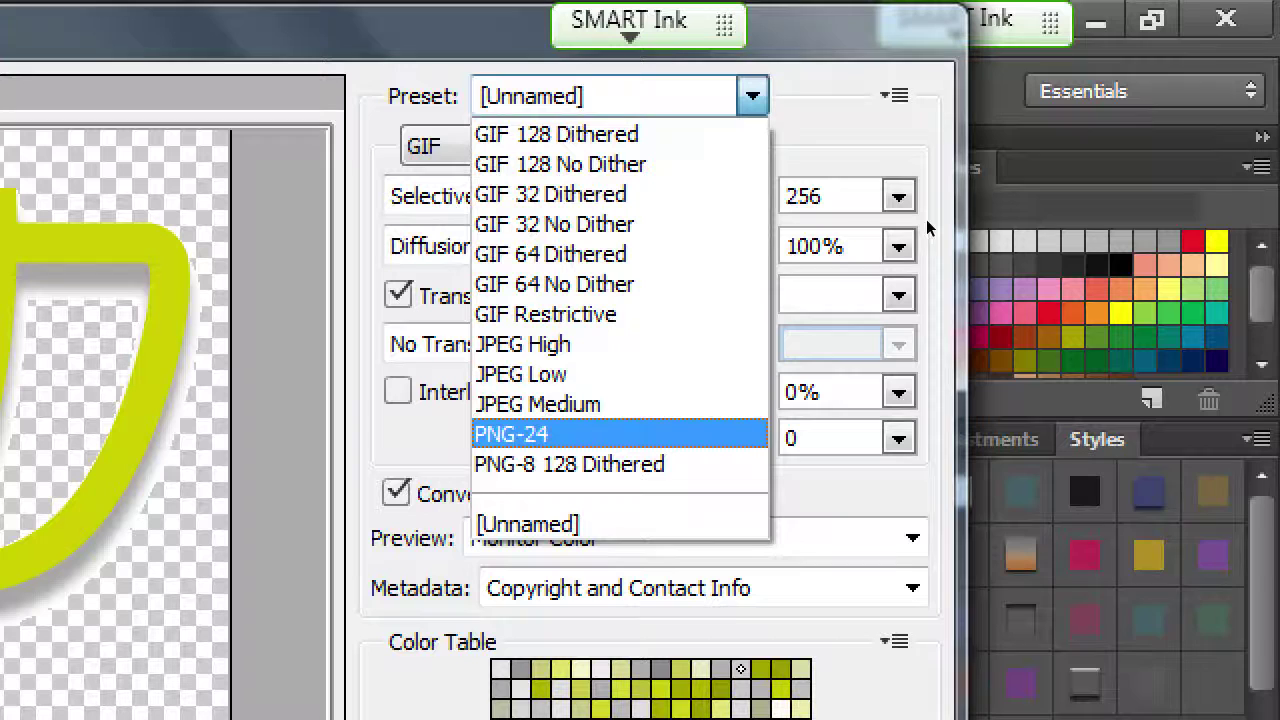
key("Return")
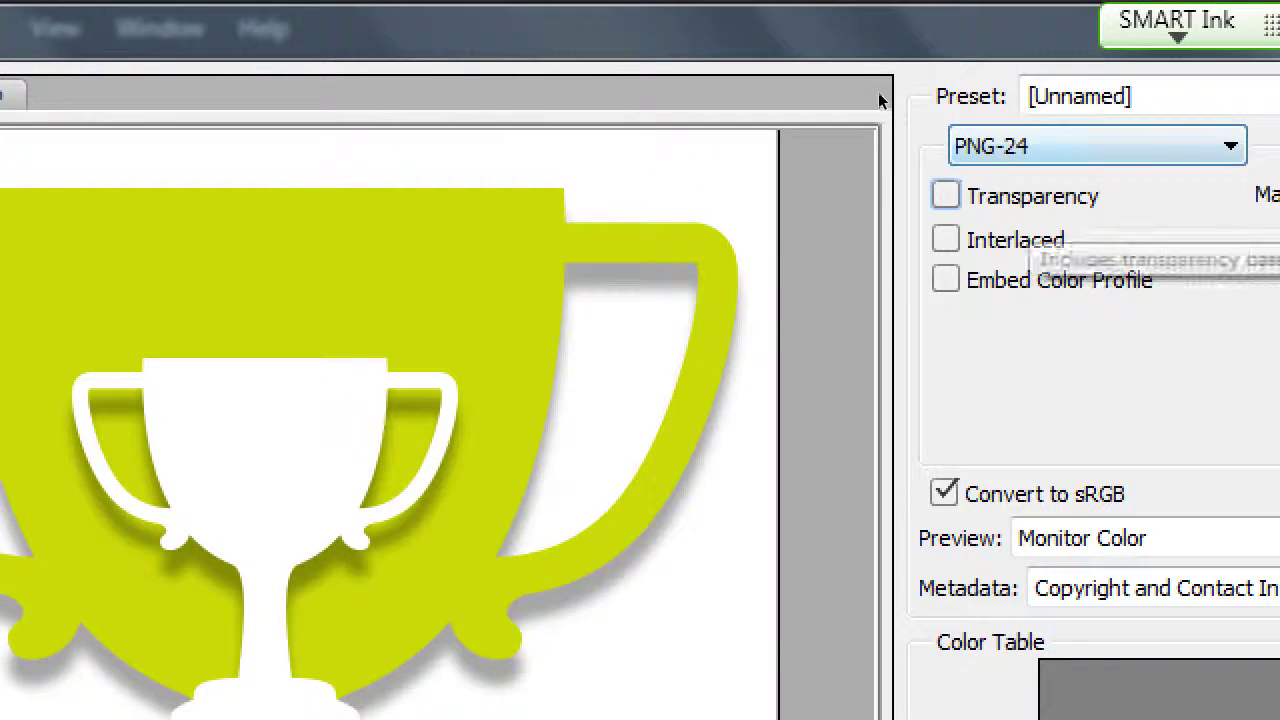
left_click(945, 196)
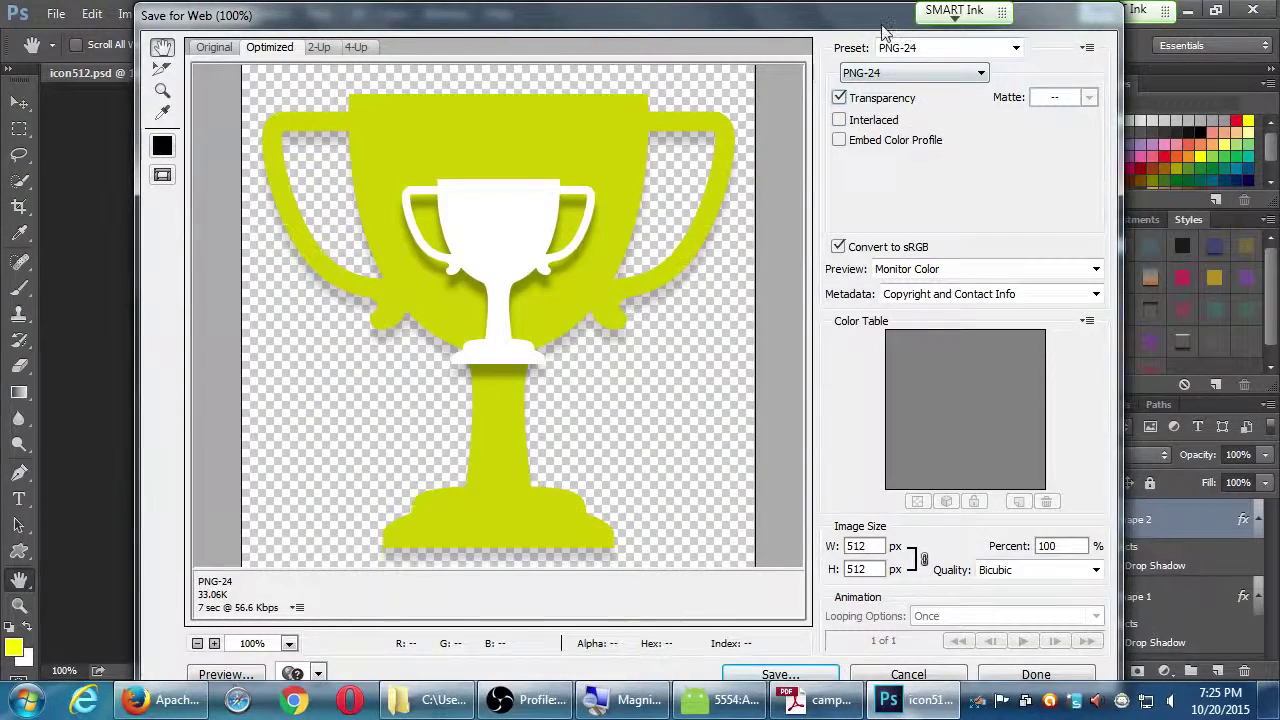
left_click_drag(903, 24, 897, 23)
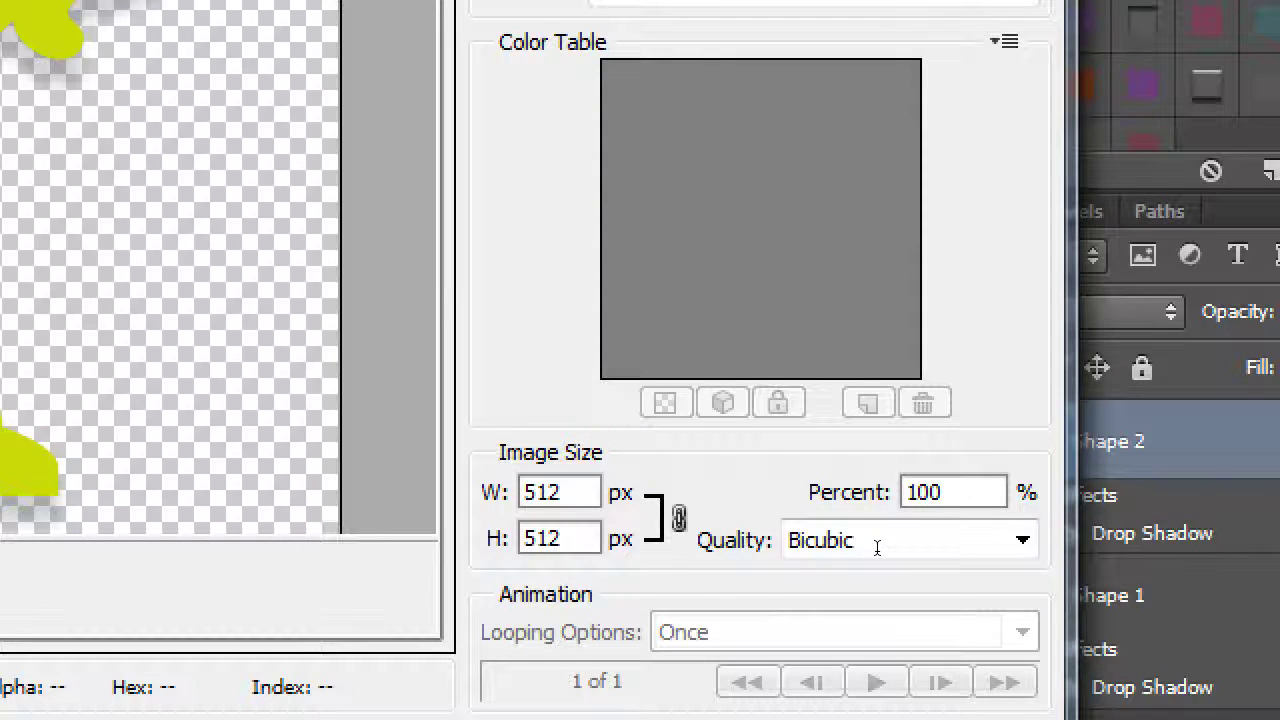
key("alt+Tab")
key("alt+Tab")
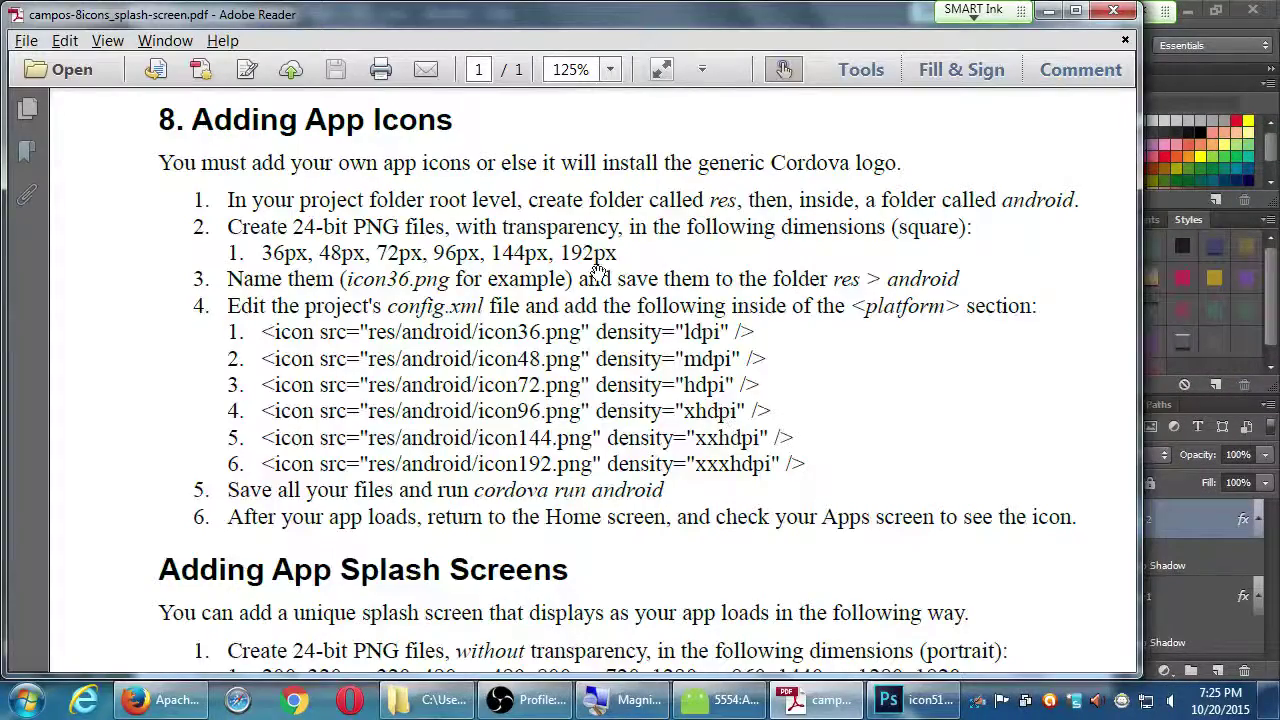
Leave the PDF's icon size list and return to Photoshop's Save for Web dialog.
key("alt+Tab")
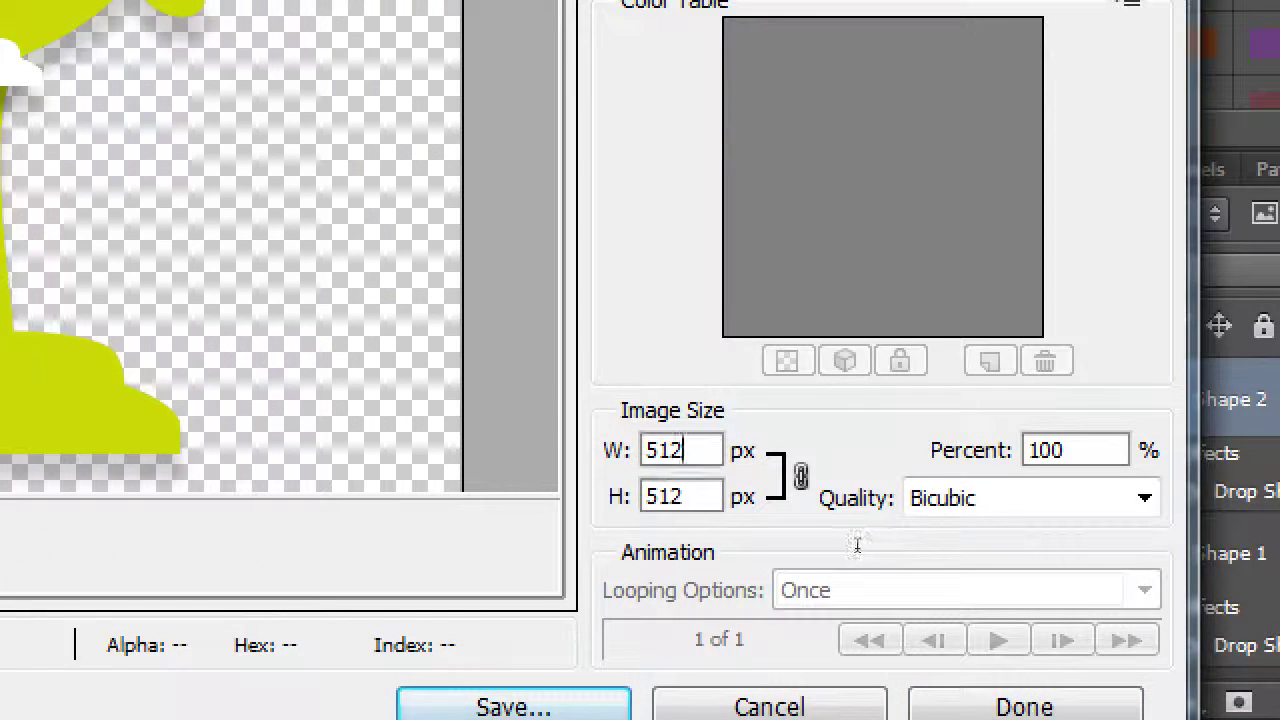
Change the export width from 512 to 192 px so the height follows.
key("Return")
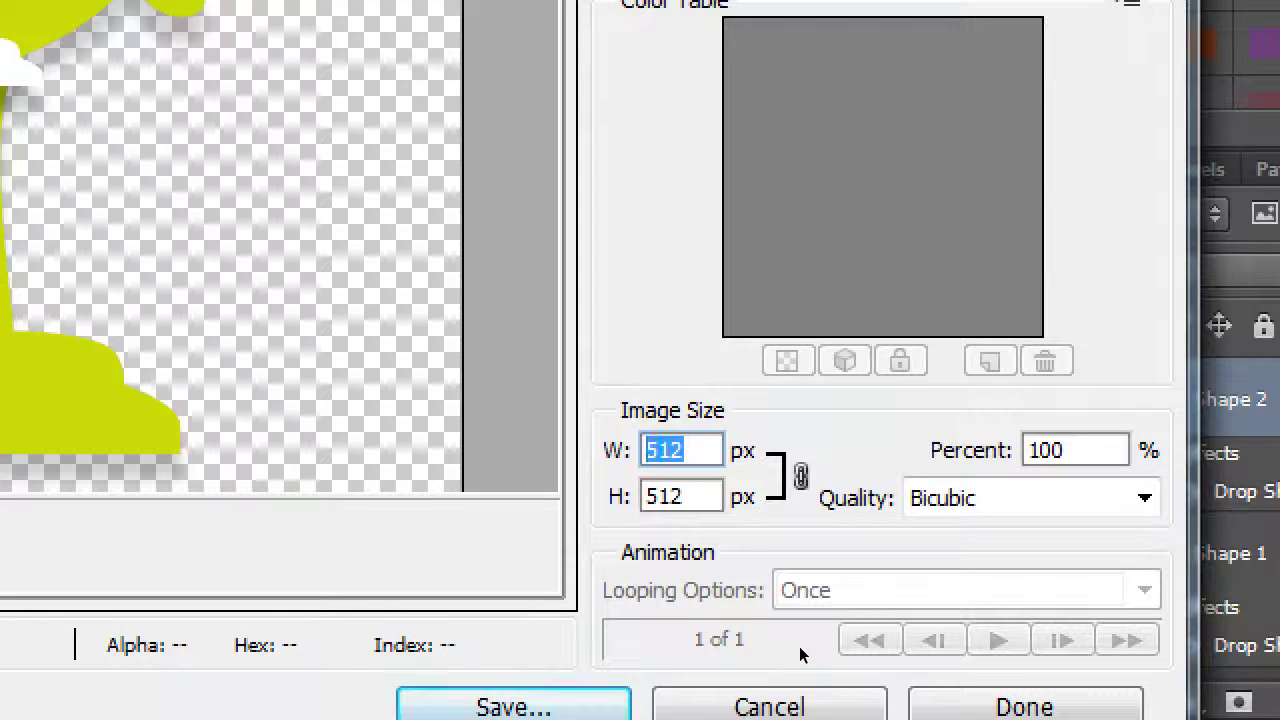
type("192")
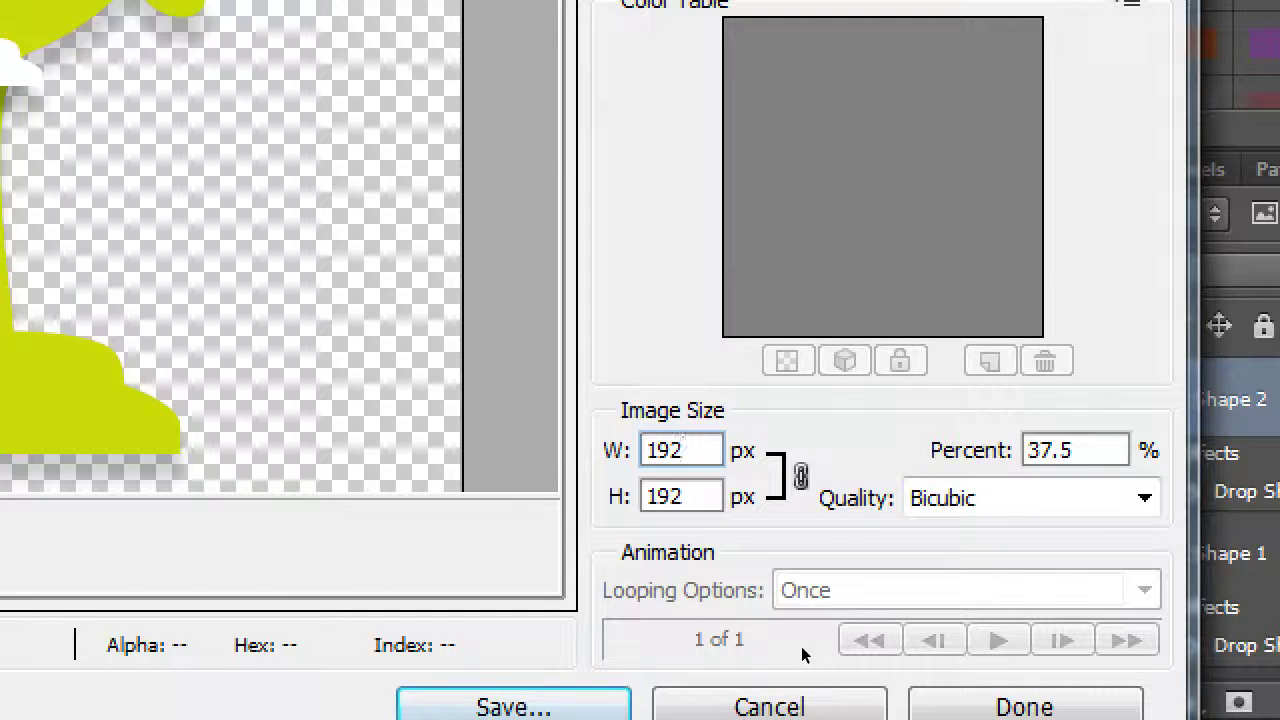
key("Tab")
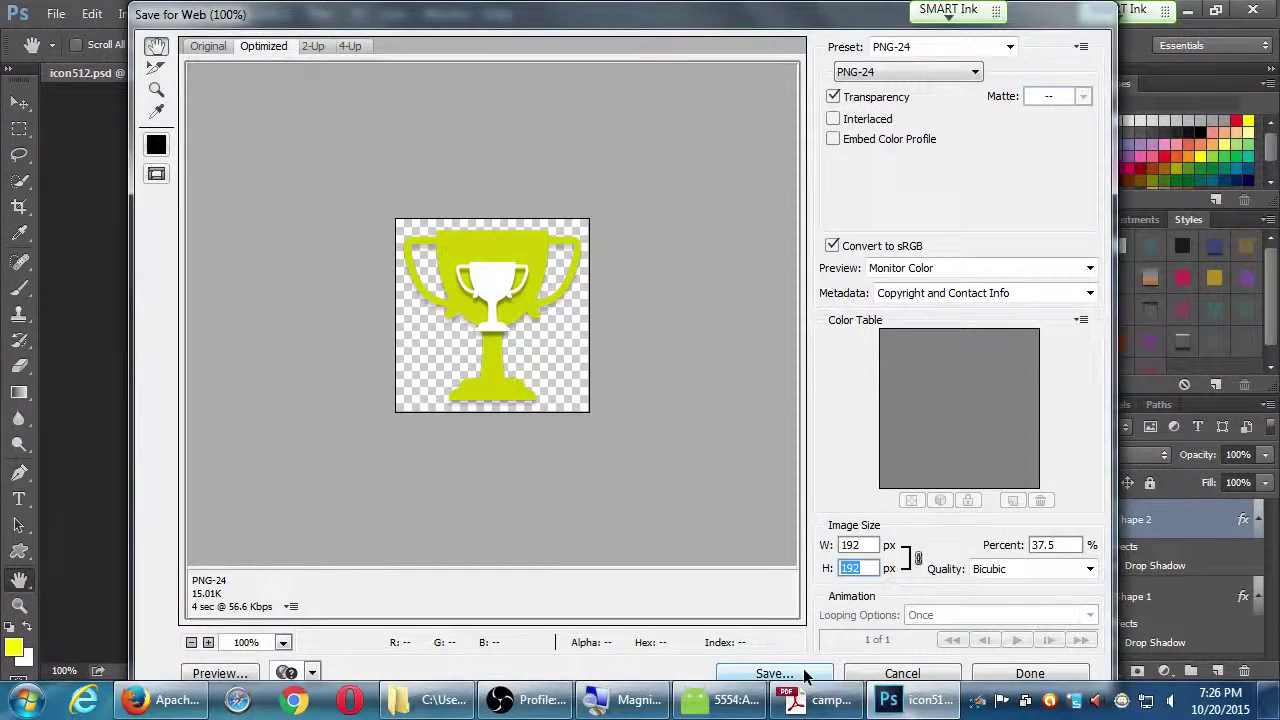
Start saving the 192 px image and browse the save dialog to the Desktop.
left_click(808, 678)
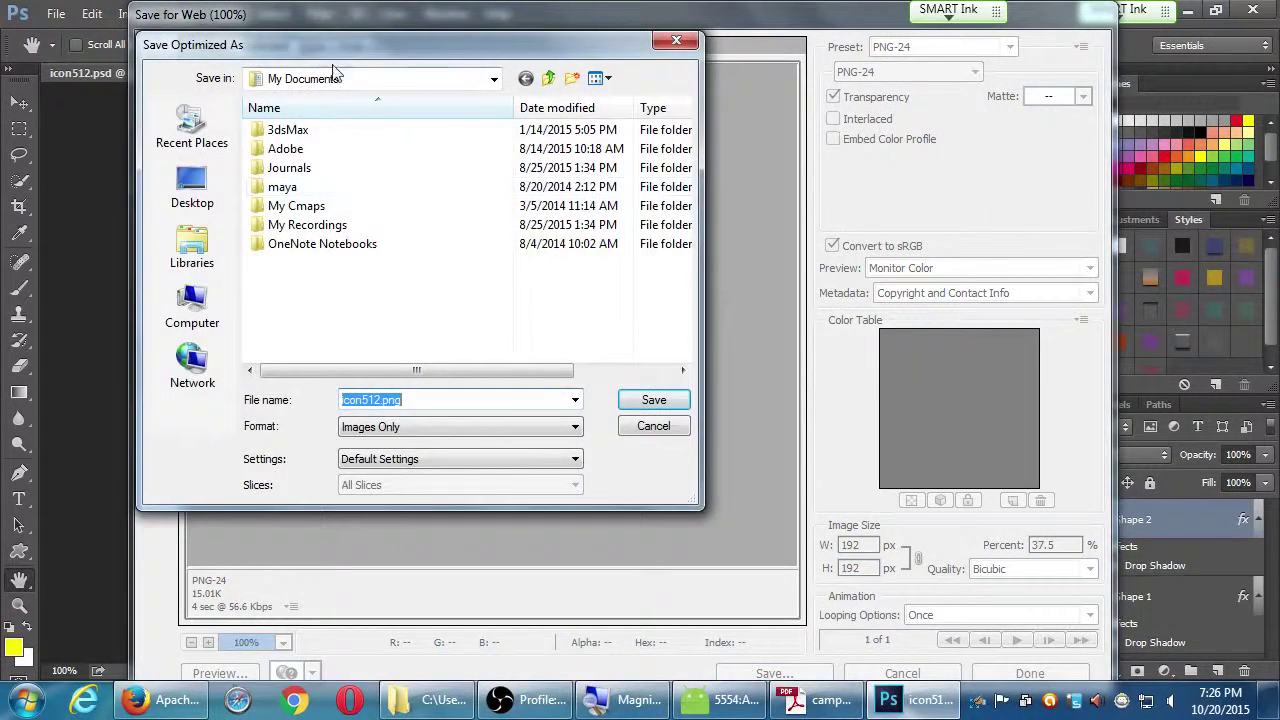
left_click_drag(346, 41, 439, 107)
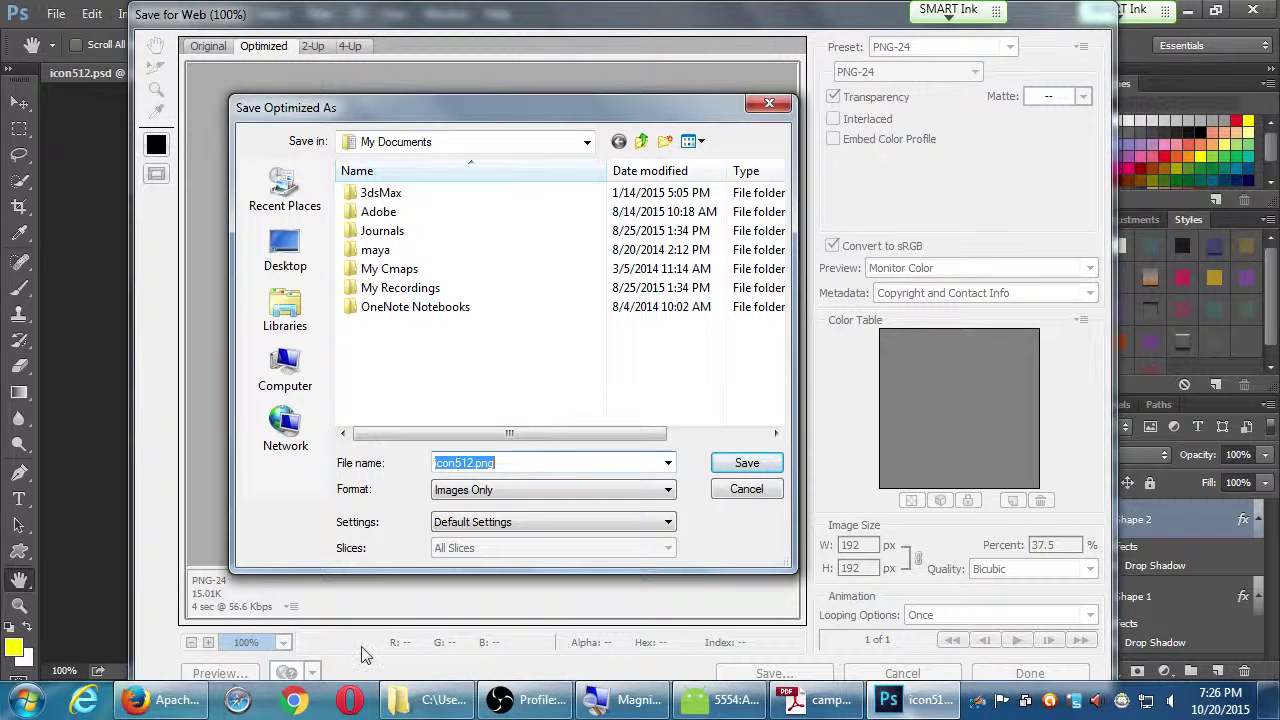
left_click(430, 700)
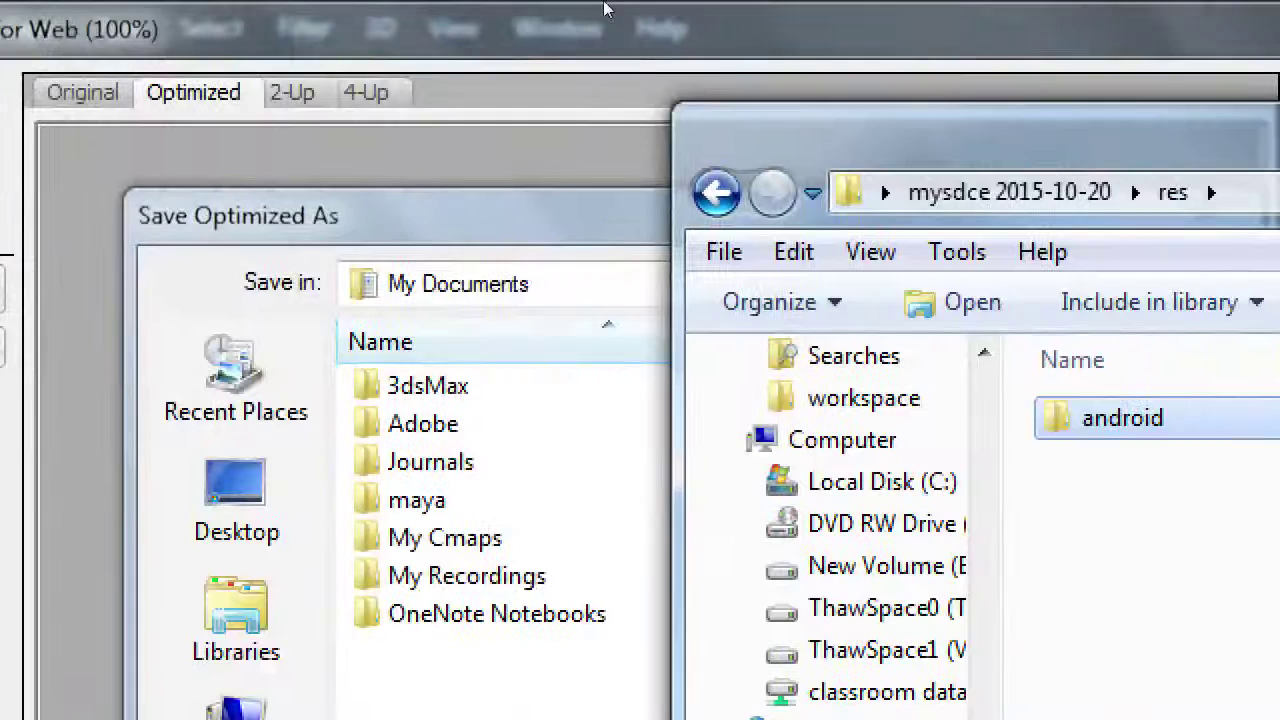
left_click(437, 309)
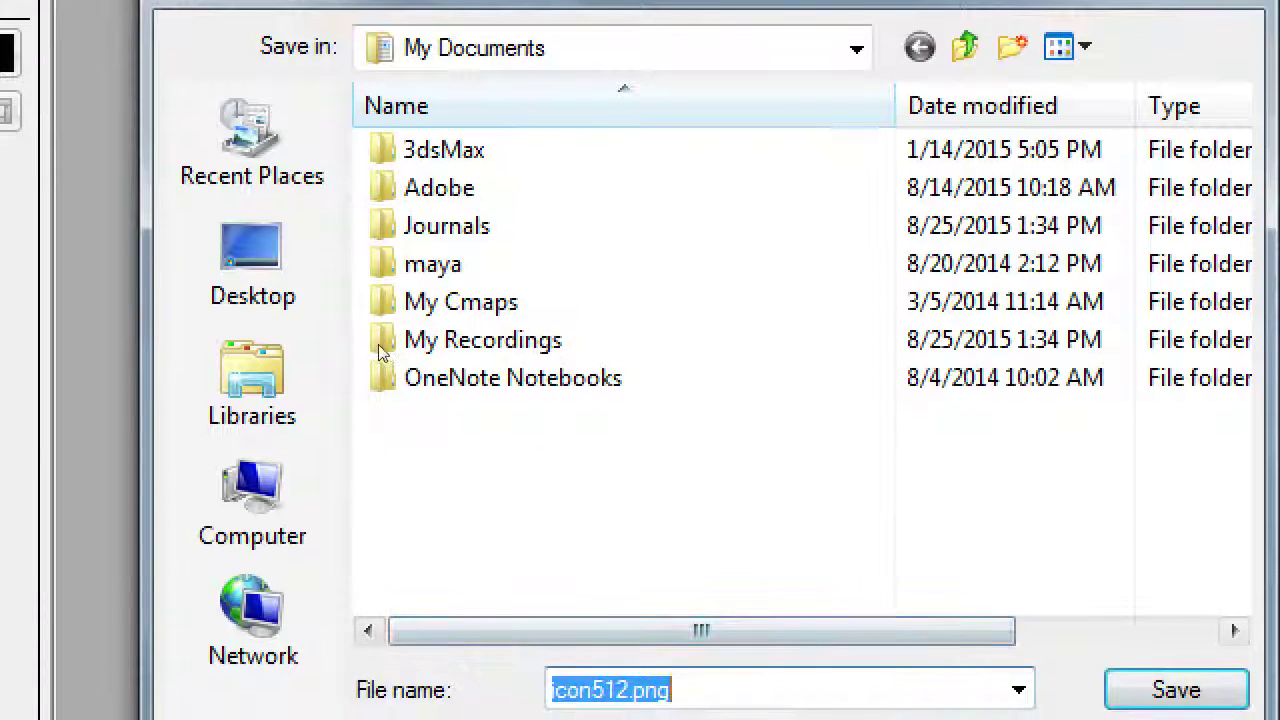
left_click(252, 500)
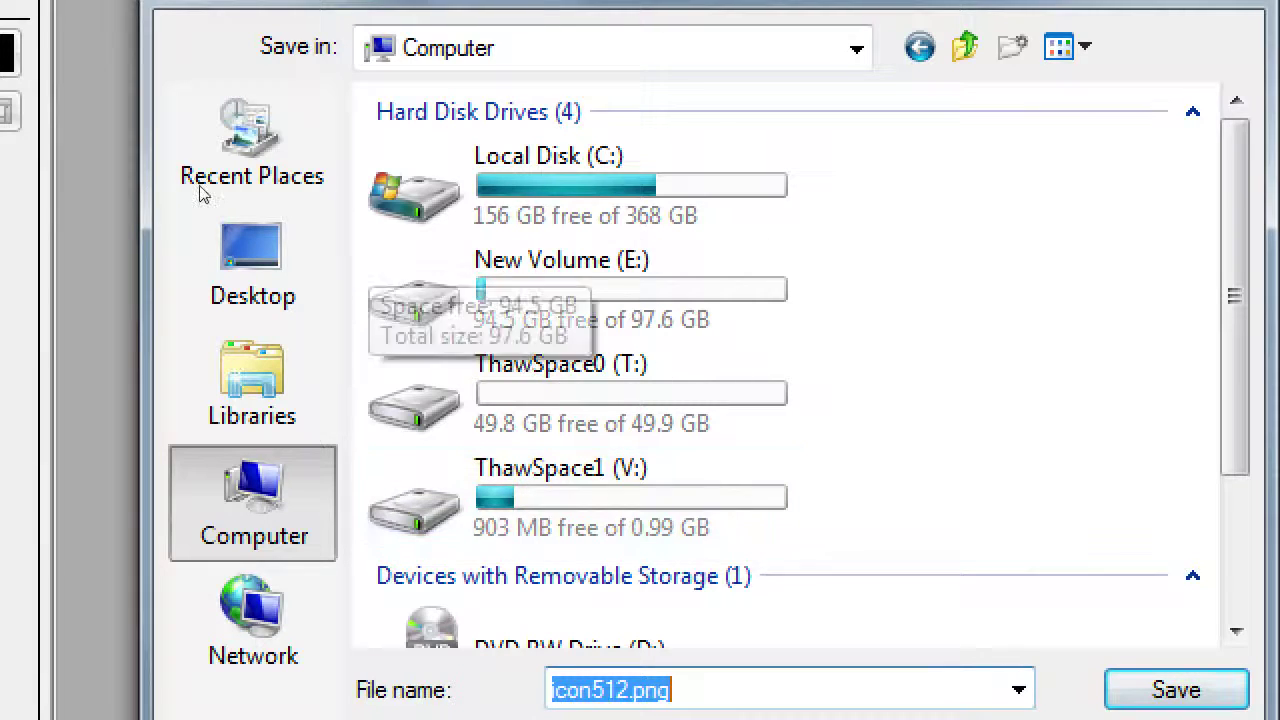
left_click(309, 258)
Open mysdce 2015-10-20 > res > android as the save location.
double_click(465, 445)
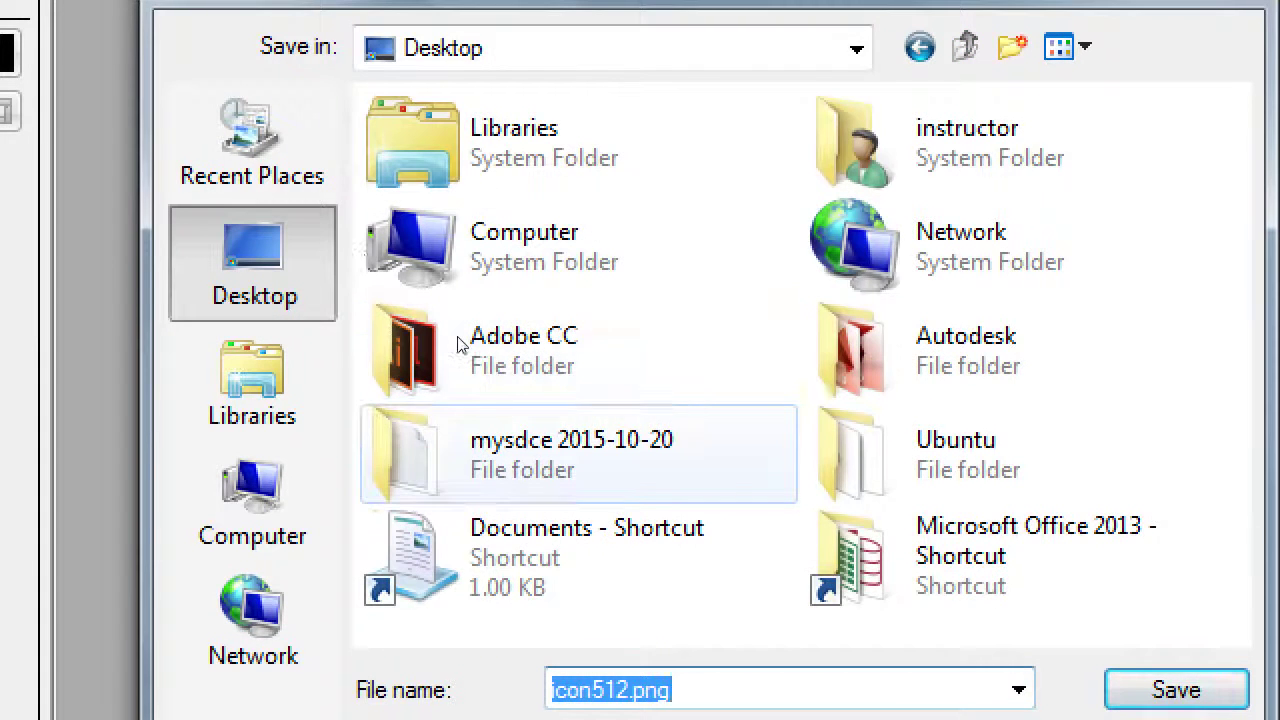
left_click(370, 260)
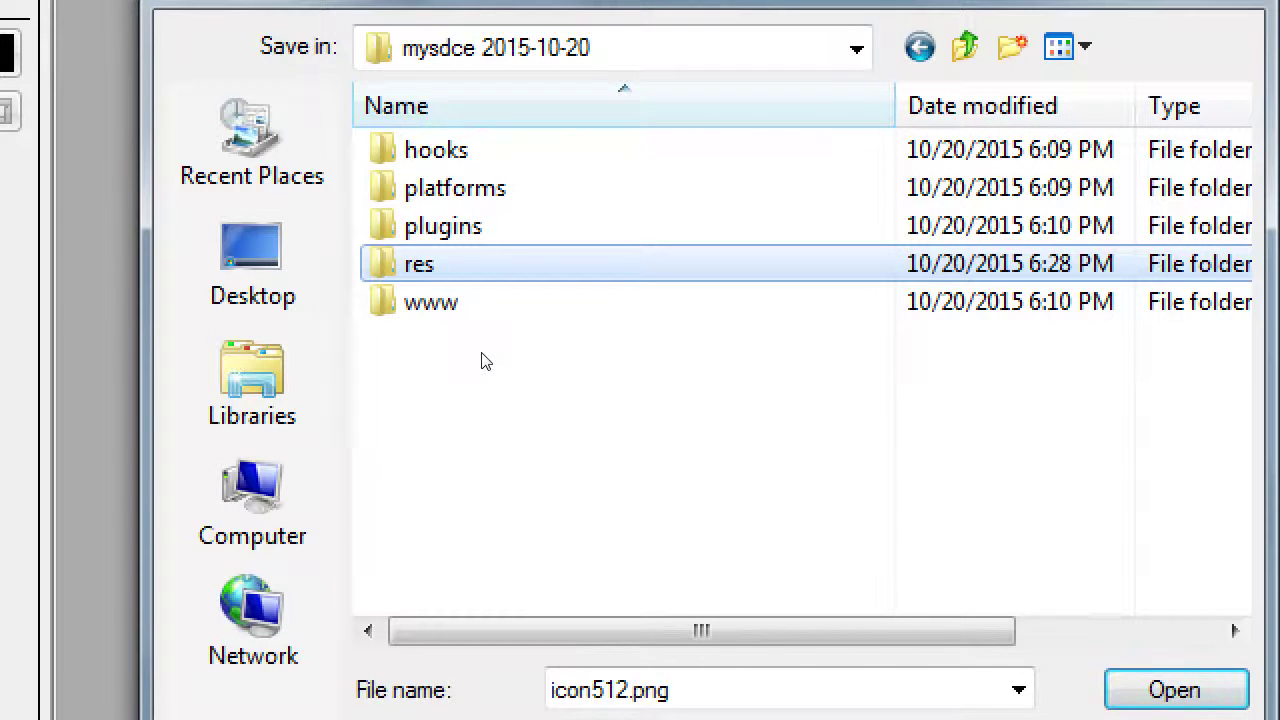
double_click(366, 264)
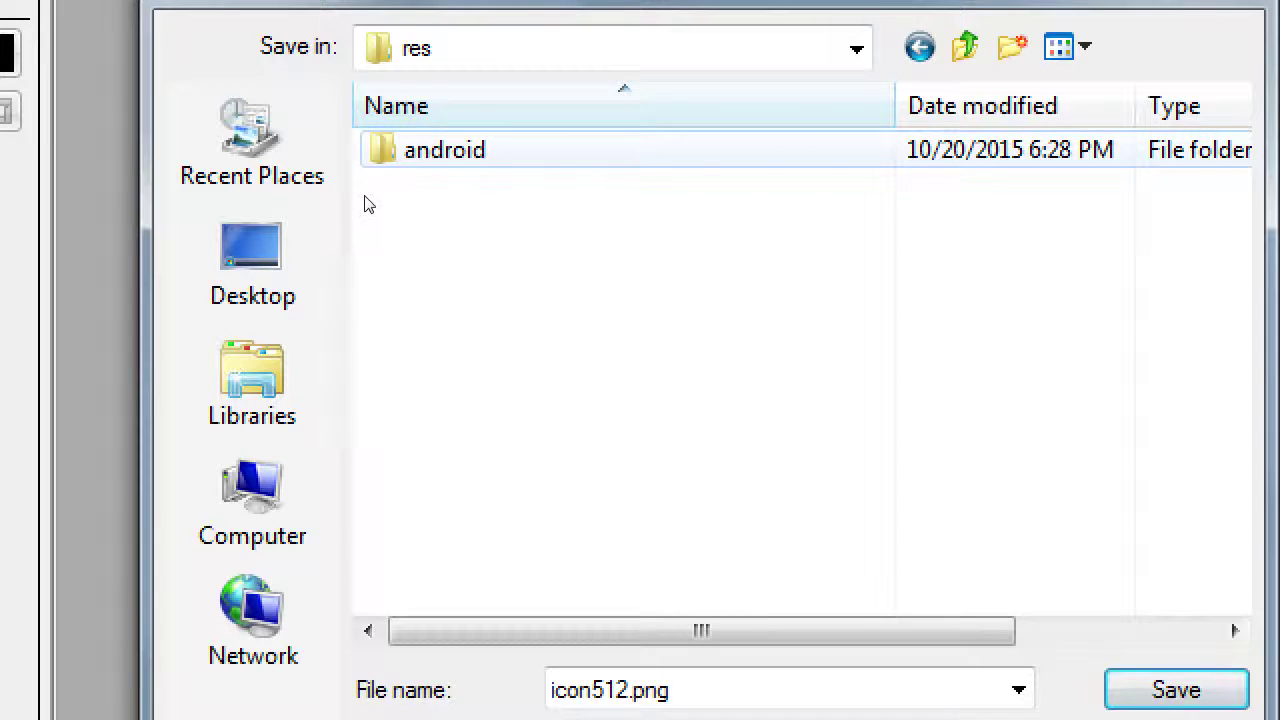
key("Down")
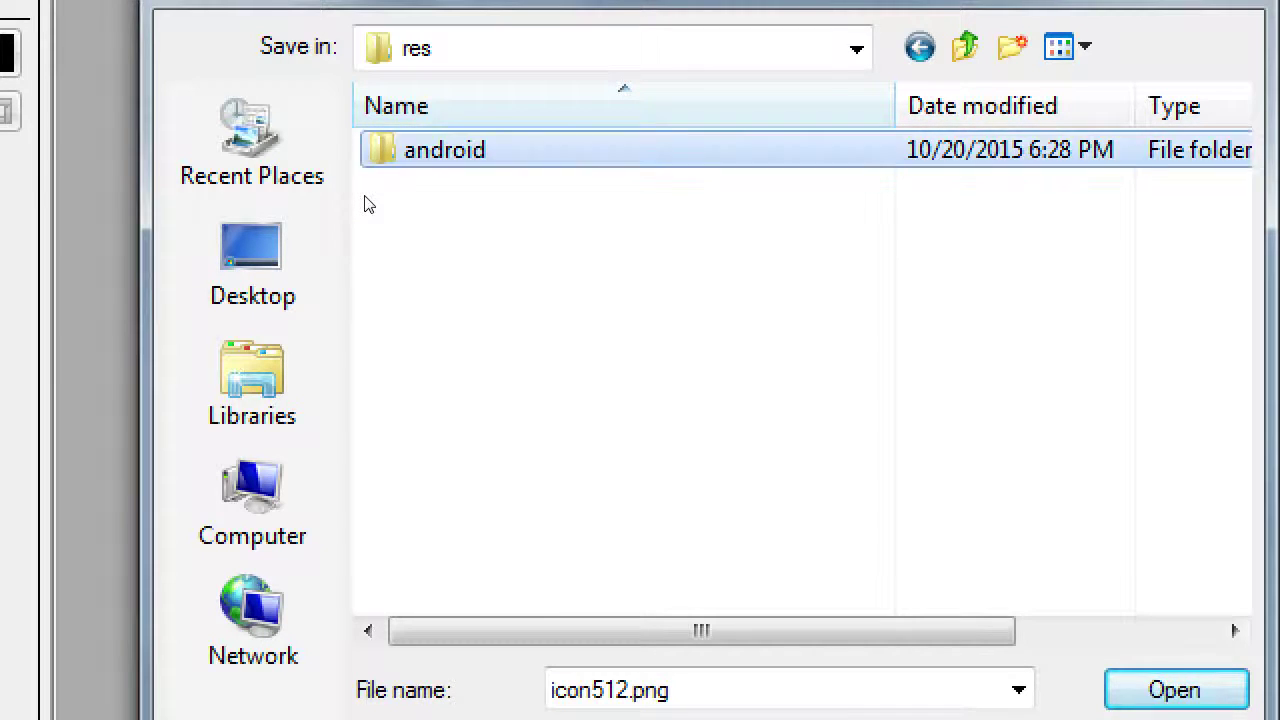
key("Return")
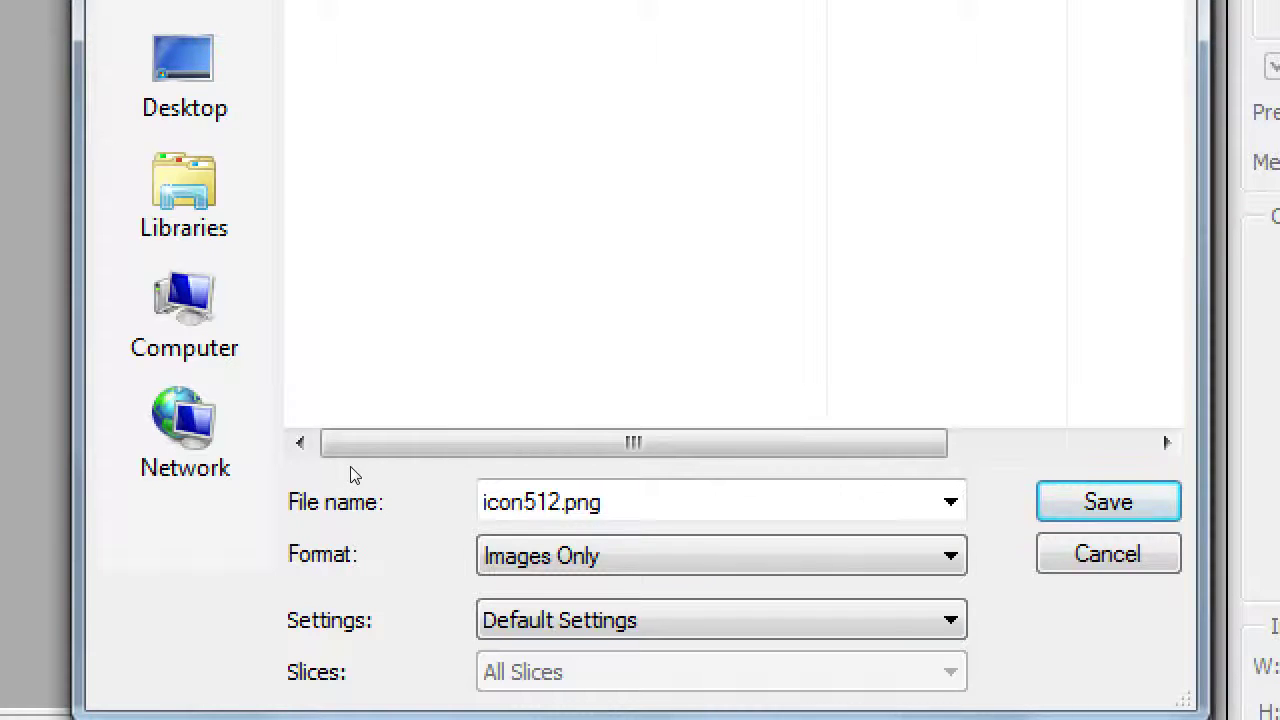
Rename the export file from icon512 to icon192.png.
left_click(488, 500)
key("End")
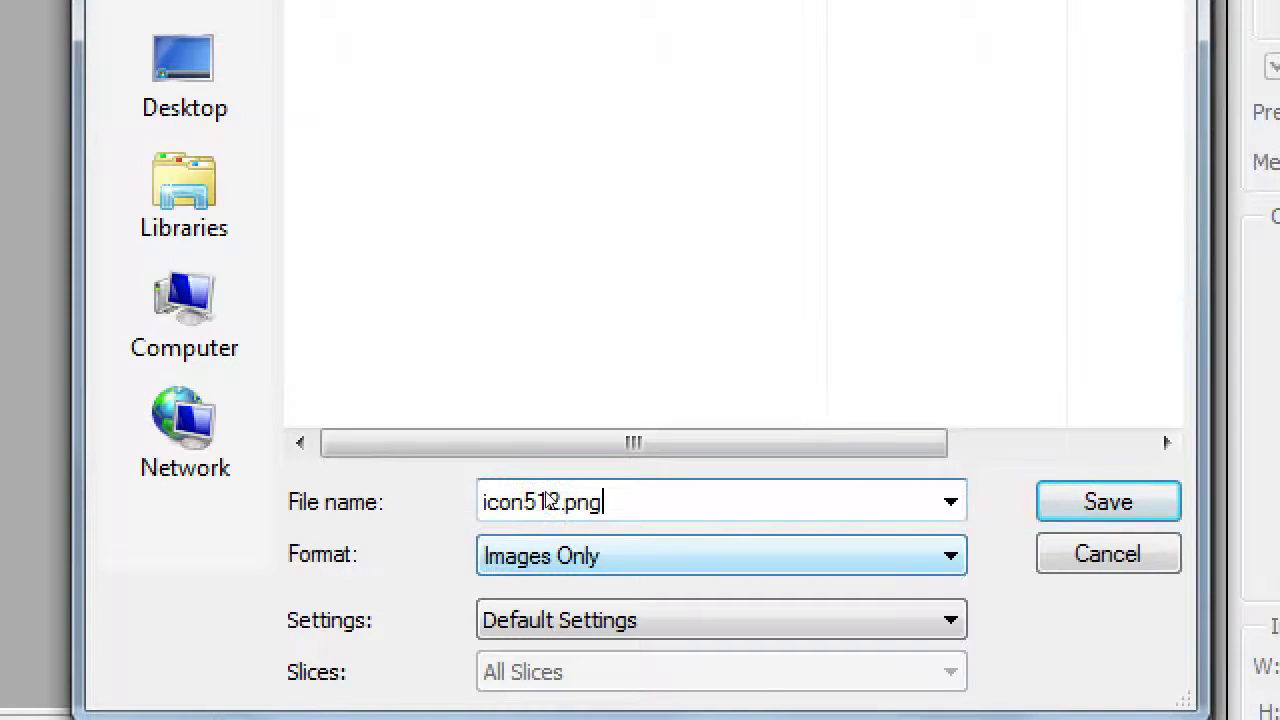
key("Left")
key("Left")
key("Left")
key("BackSpace")
key("BackSpace")
key("BackSpace")
type("192")
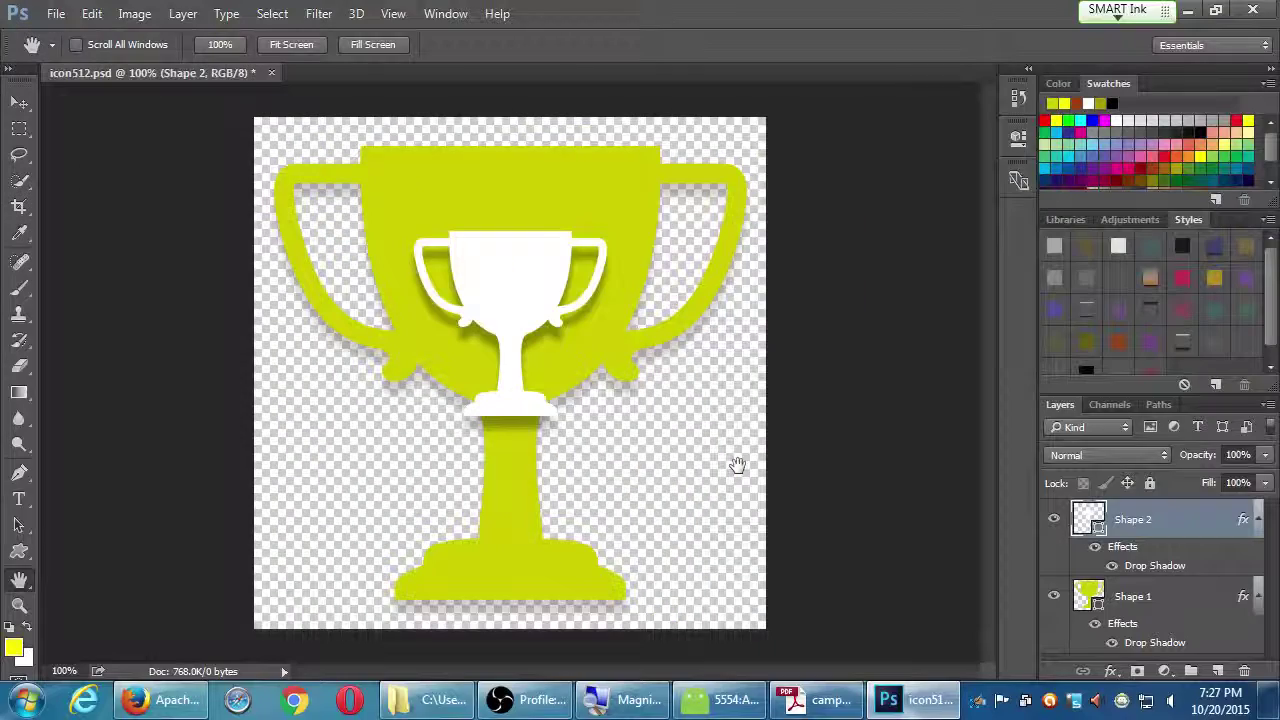
left_click(432, 699)
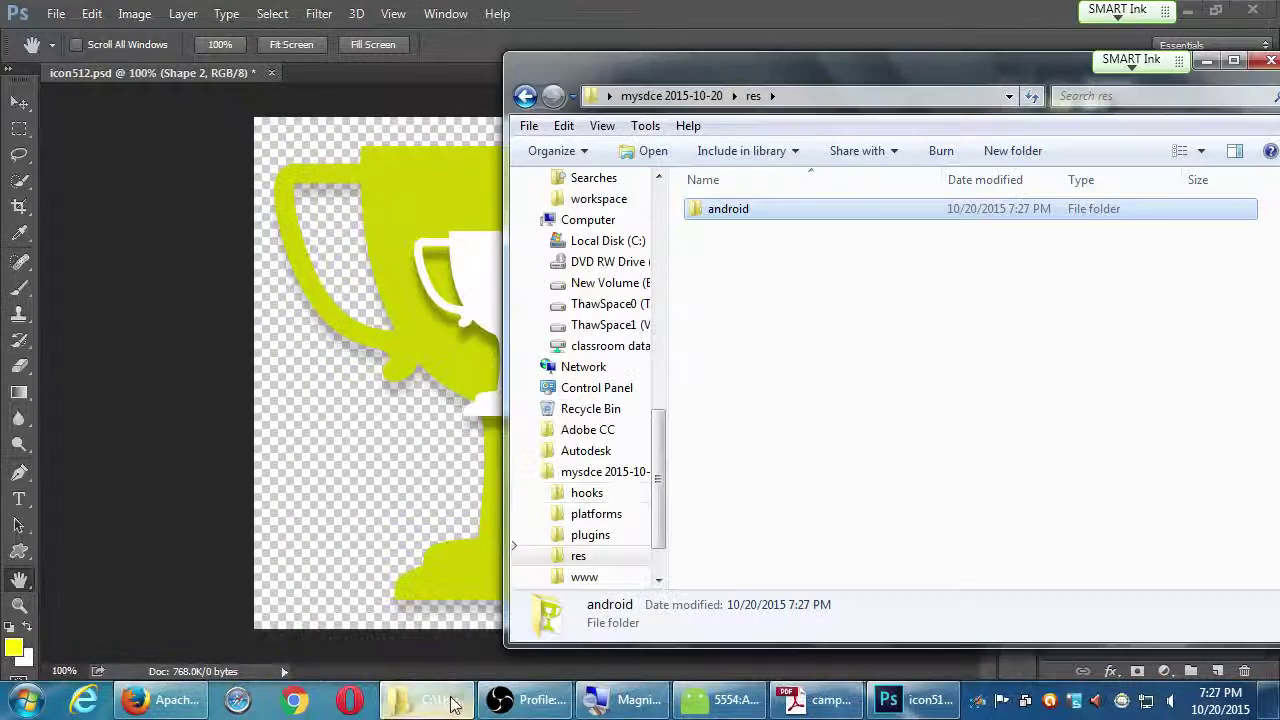
double_click(731, 209)
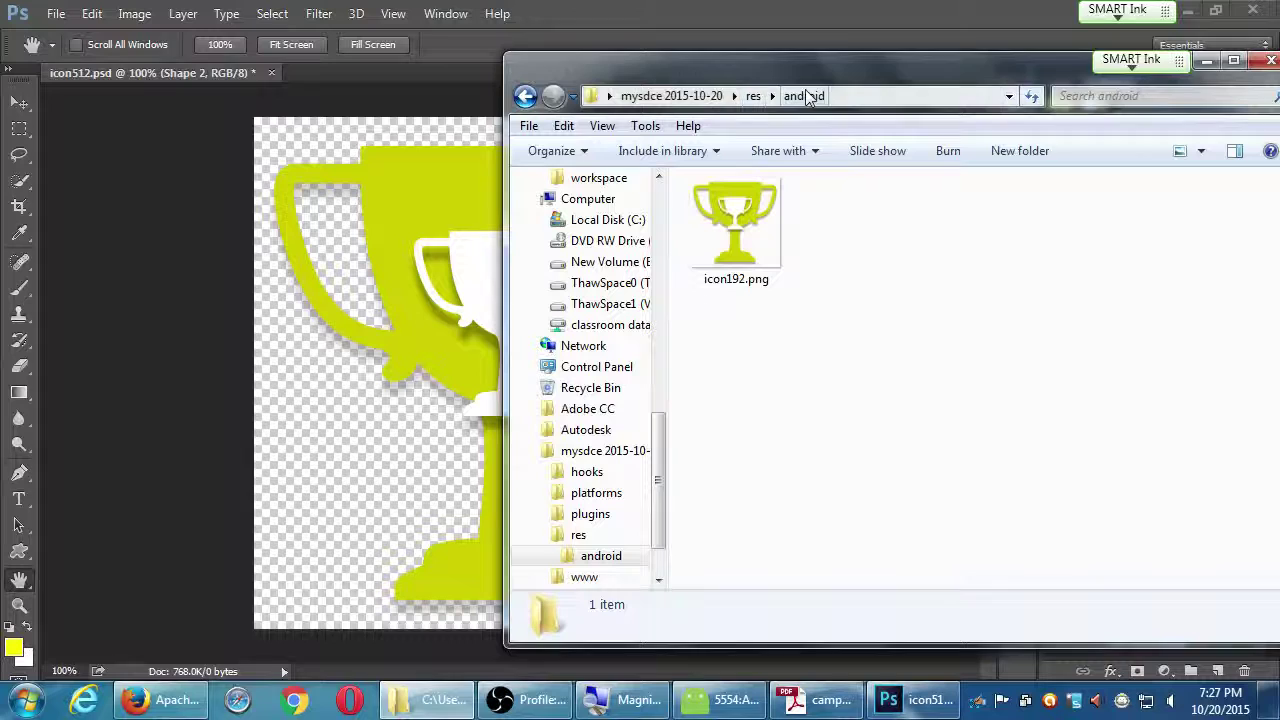
left_click_drag(795, 70, 811, 78)
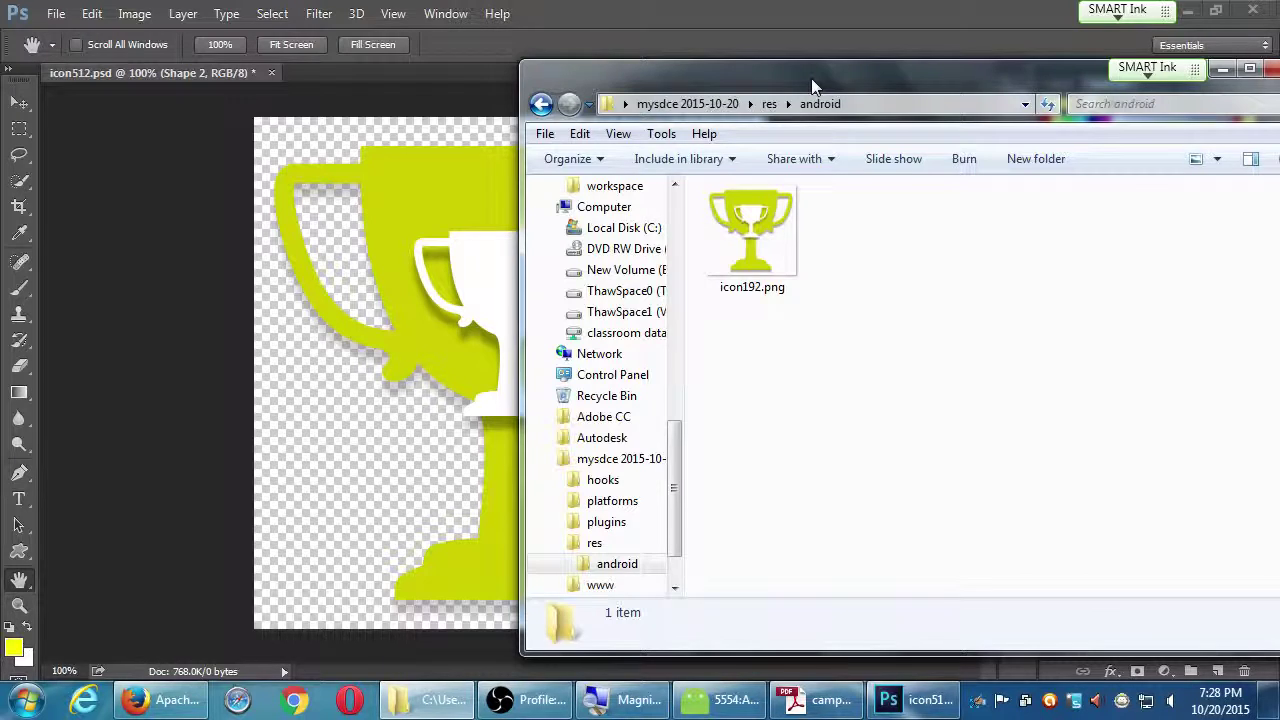
Reopen Save for Web (Legacy) for the icon, then bring the instructions PDF forward.
left_click(762, 31)
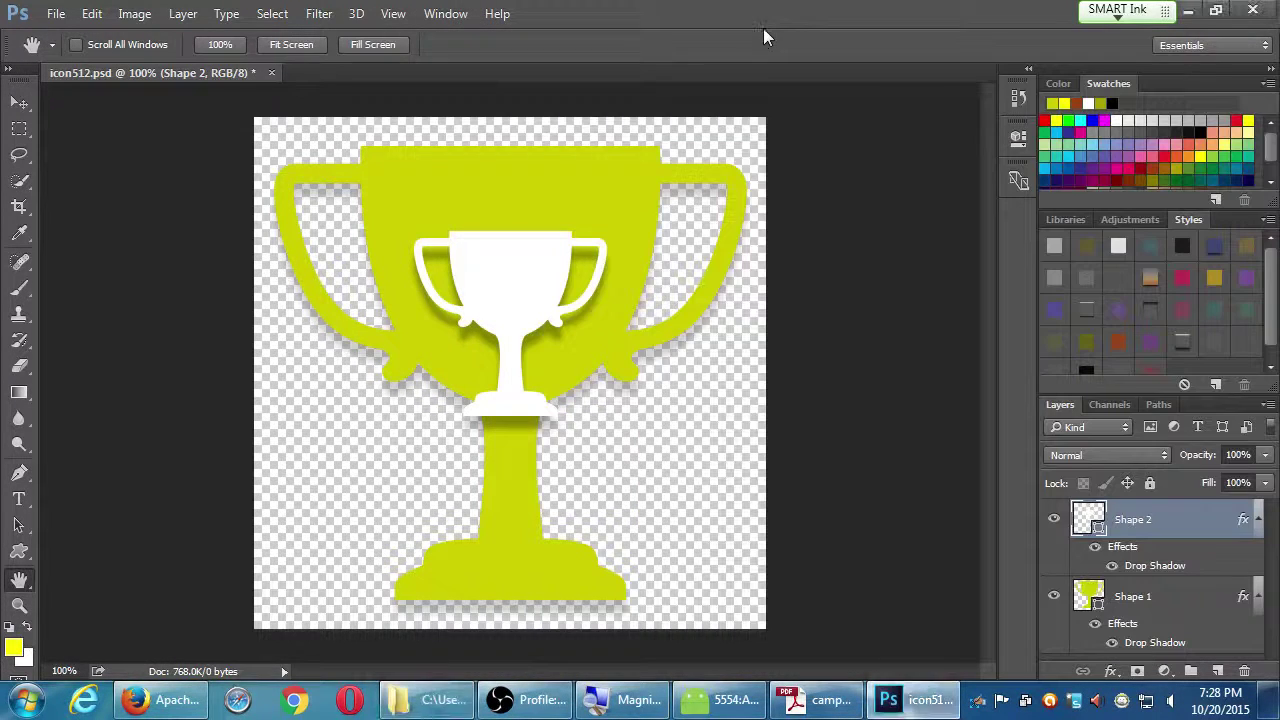
left_click(55, 14)
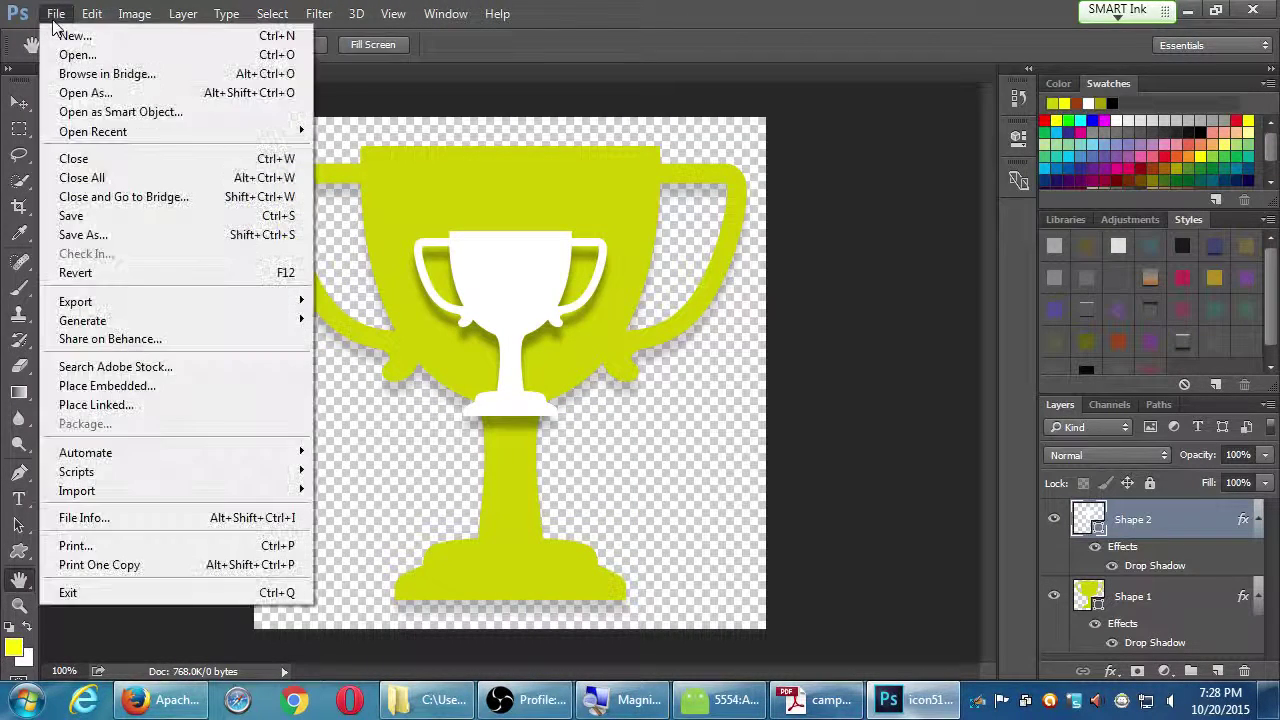
mouse_move(137, 306)
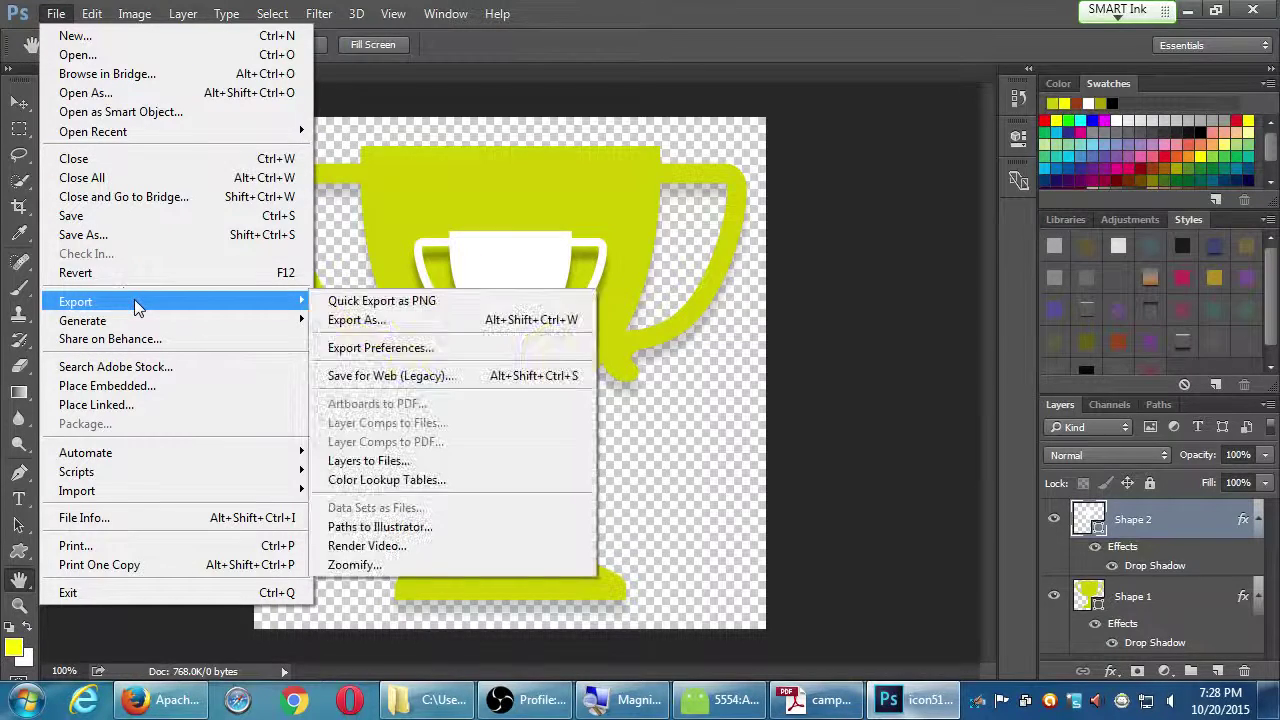
left_click(432, 385)
key("alt+Tab")
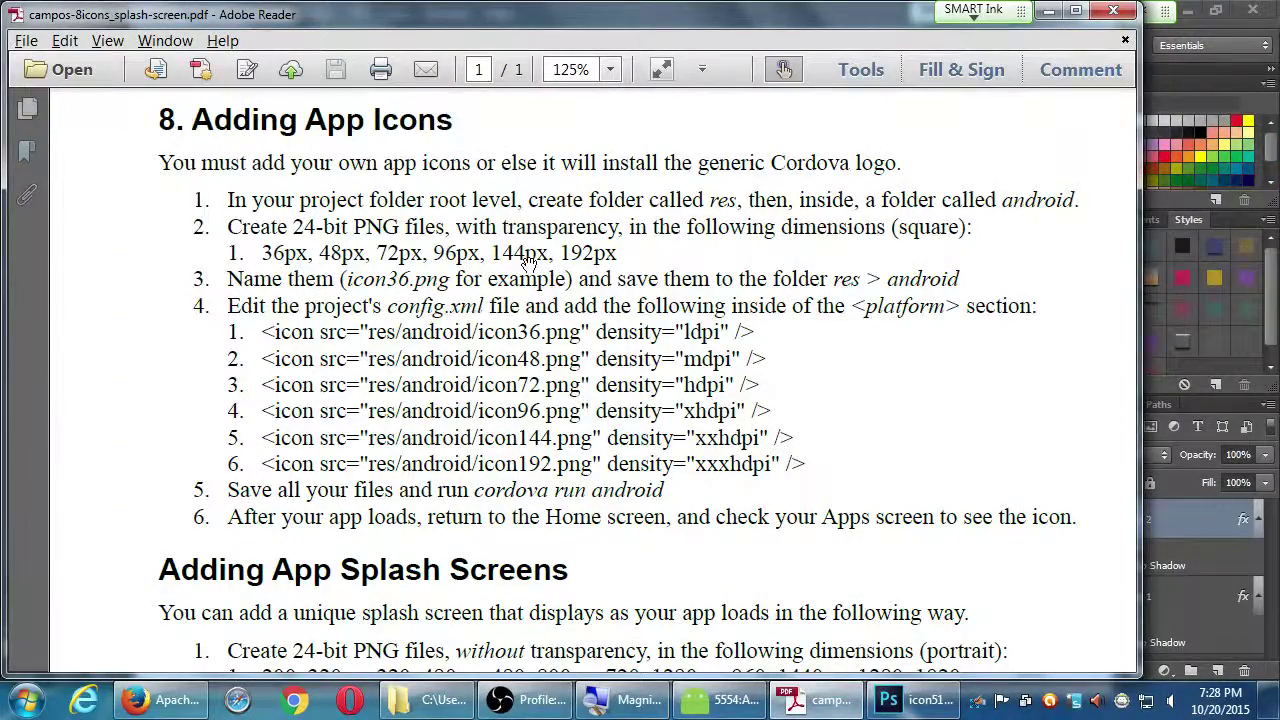
Zoom the instructions PDF up to 150% and pan the page slightly.
key("ctrl+equal")
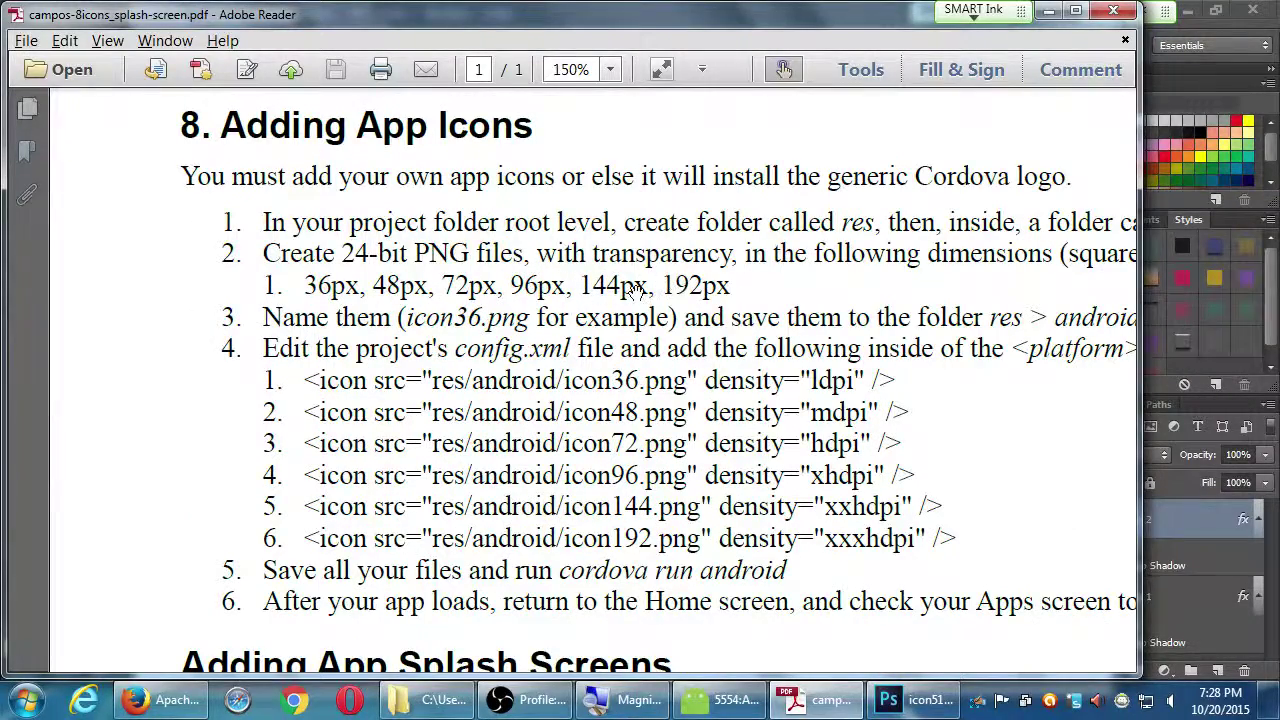
left_click_drag(586, 287, 580, 289)
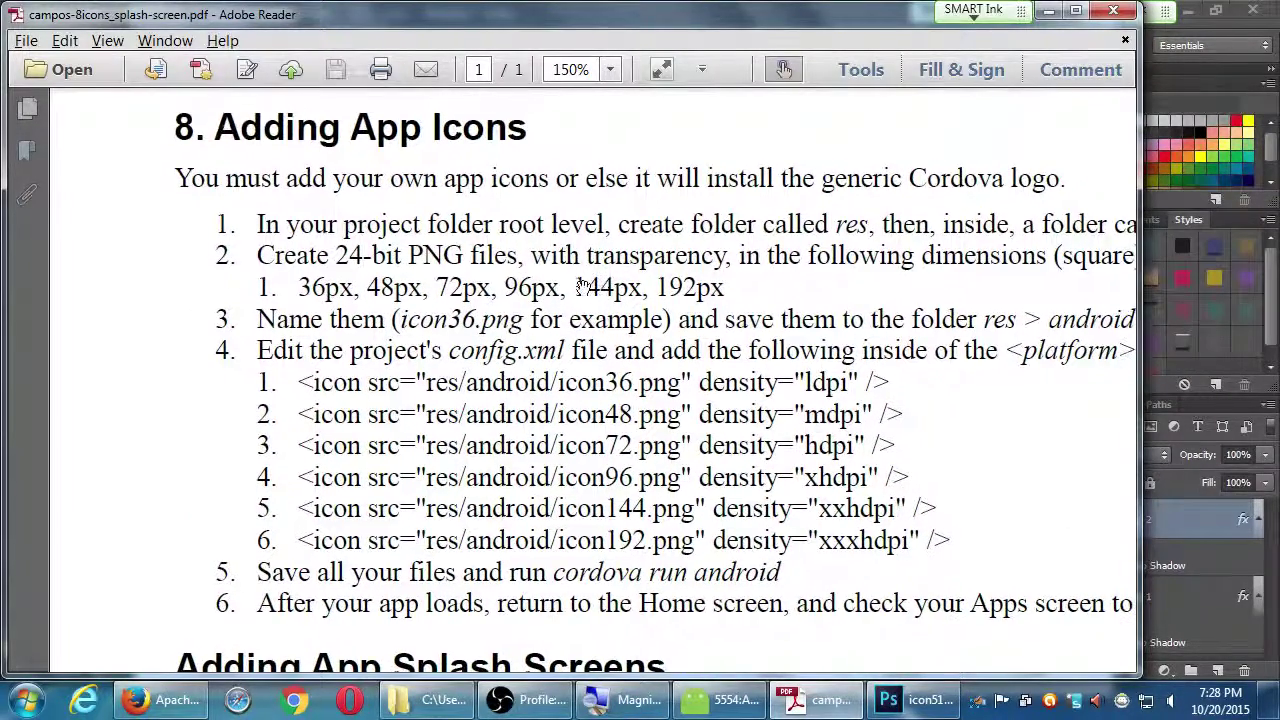
Back in Save for Web, set the width to 144 px and proceed to saving.
left_click(1048, 10)
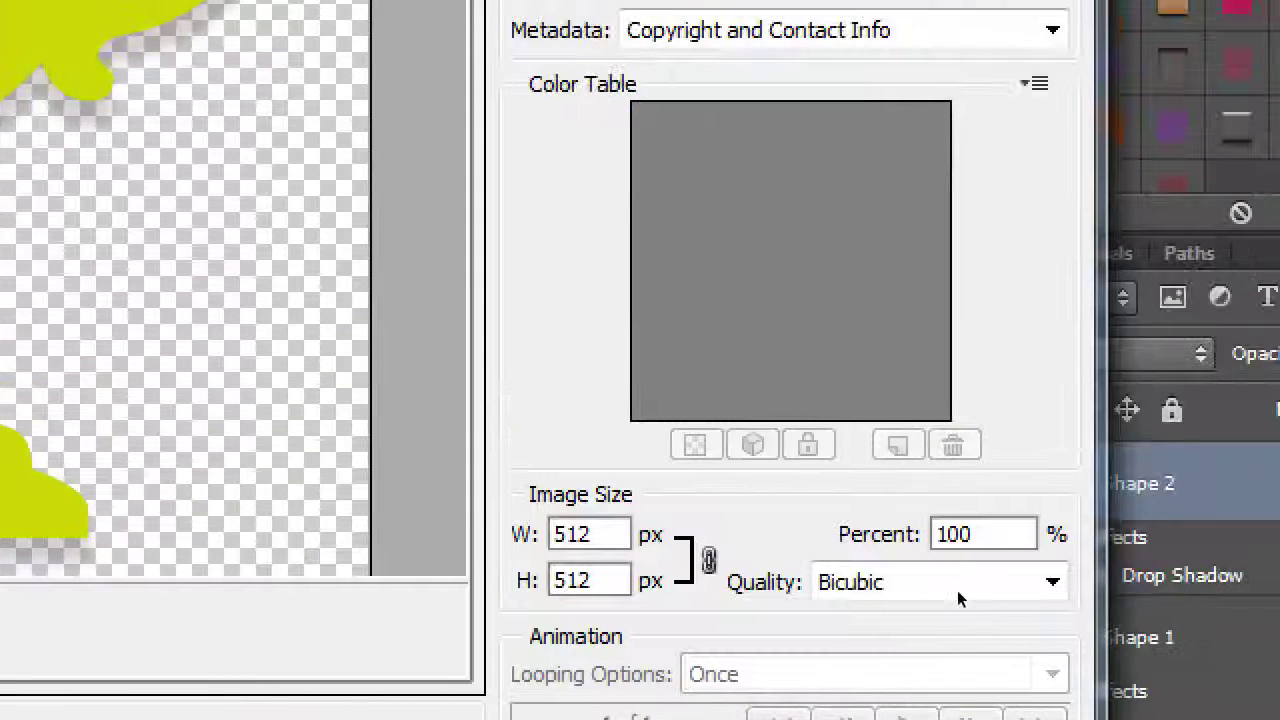
key("Tab")
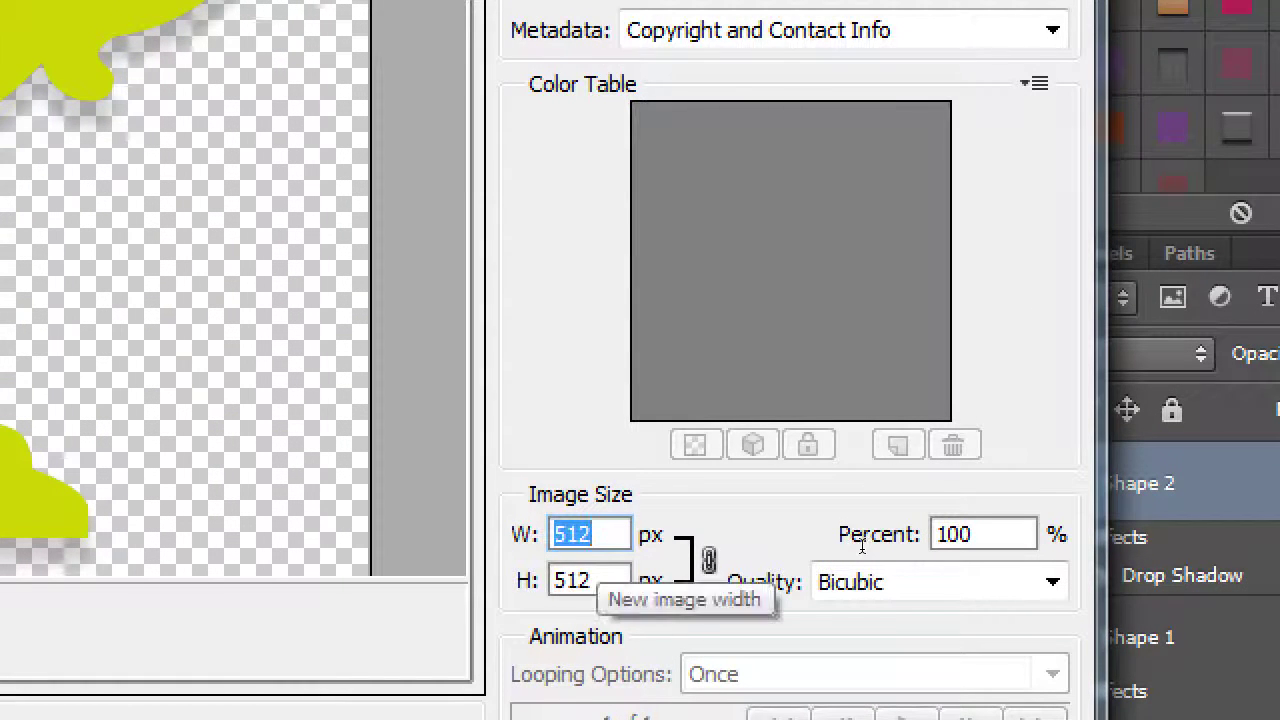
type("144")
key("Tab")
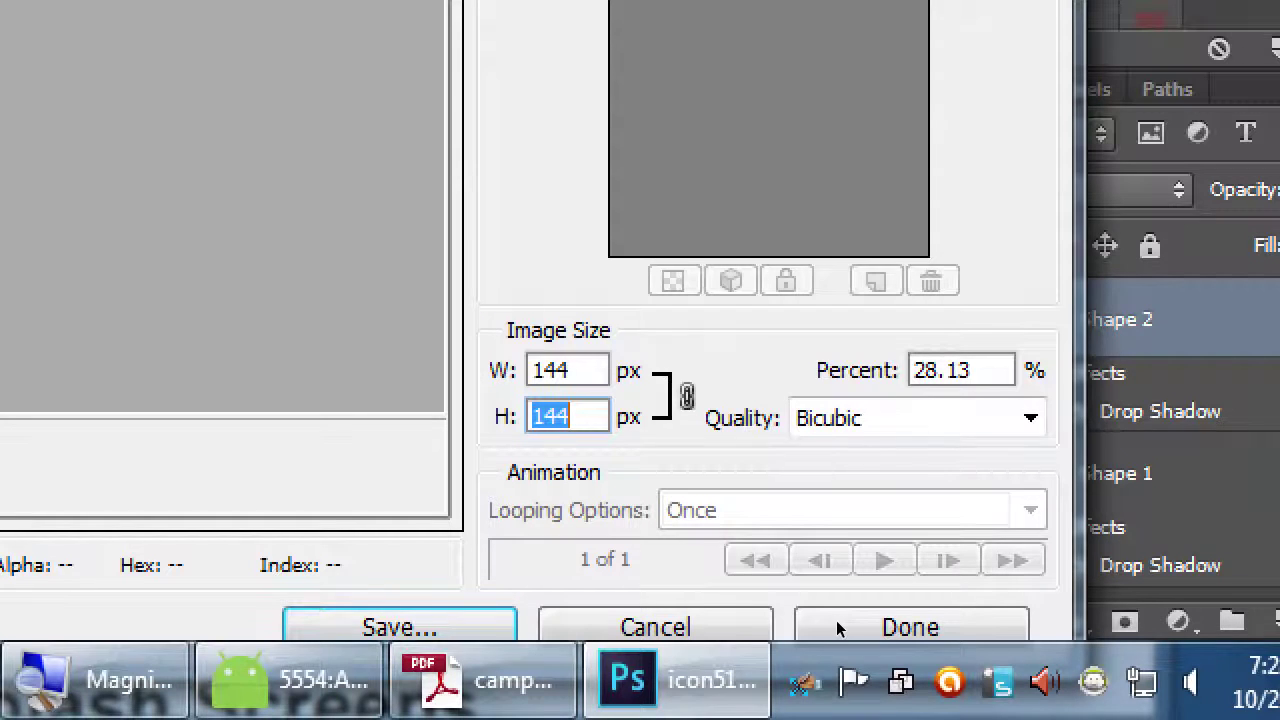
key("Return")
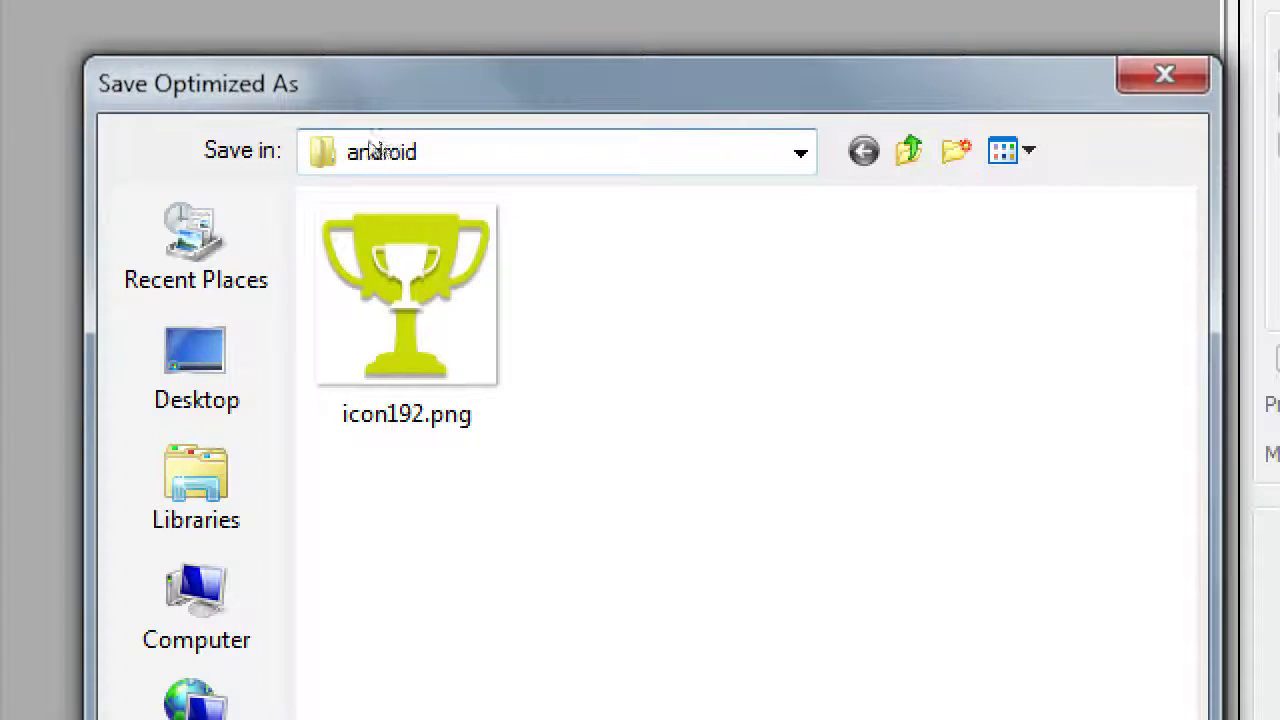
Rename the export file from icon512.png to icon144.png.
key("End")
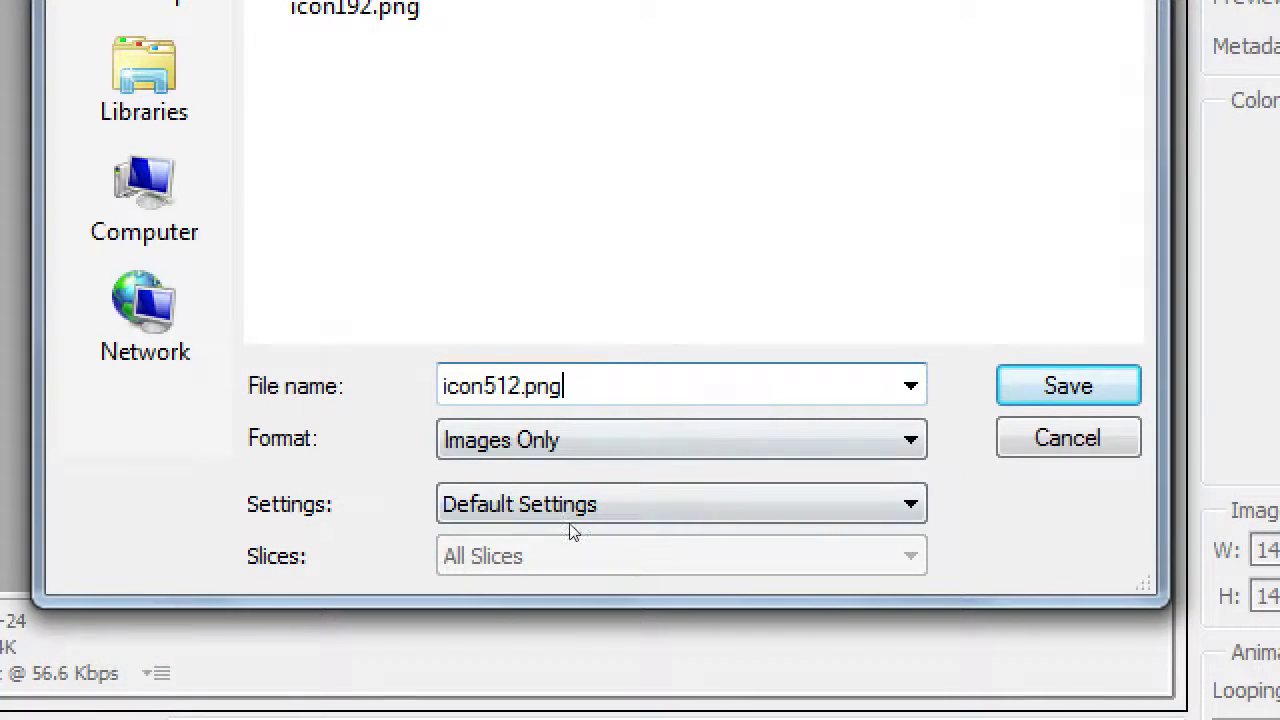
key("Left")
key("Left")
key("Left")
key("Left")
key("BackSpace")
key("BackSpace")
key("BackSpace")
type("144")
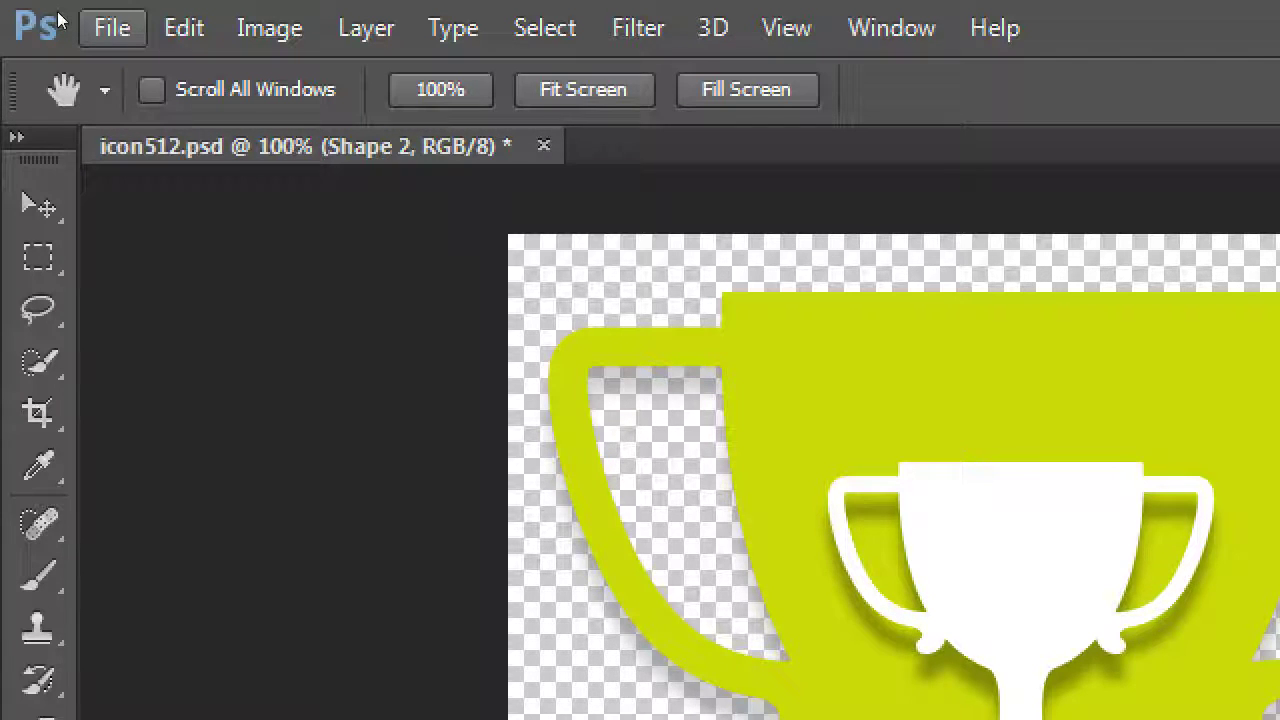
Reopen the Save for Web (Legacy) export window from the File > Export menu.
left_click(105, 28)
key("Down")
key("Down")
key("Down")
key("Down")
key("Down")
key("Down")
key("Down")
key("Down")
key("Down")
key("Down")
key("Down")
key("Down")
key("Down")
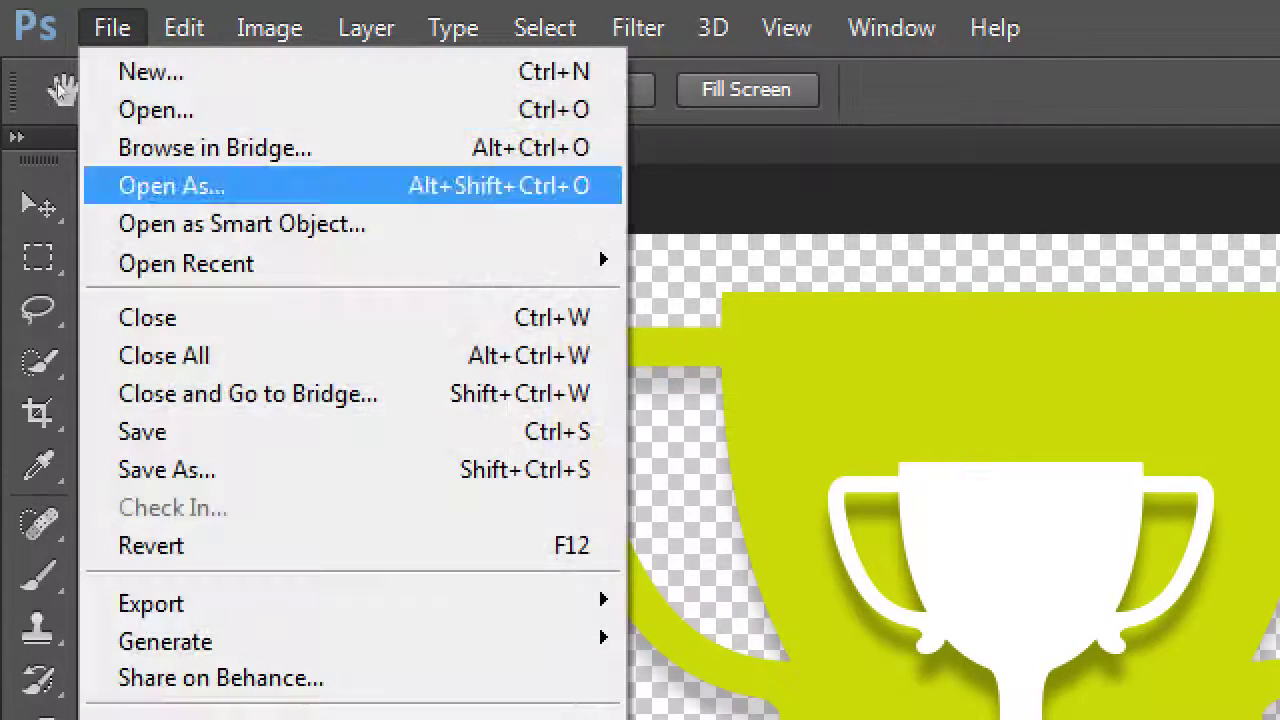
key("Right")
key("Down")
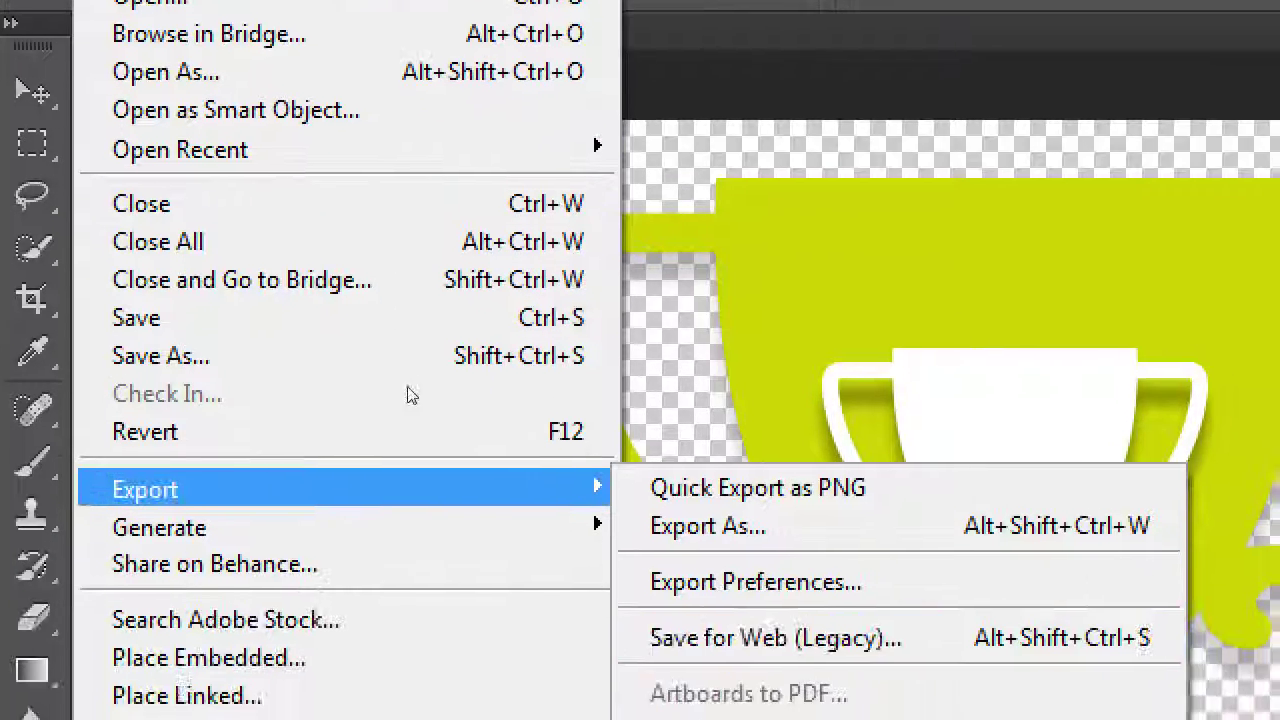
key("Down")
key("Down")
key("Return")
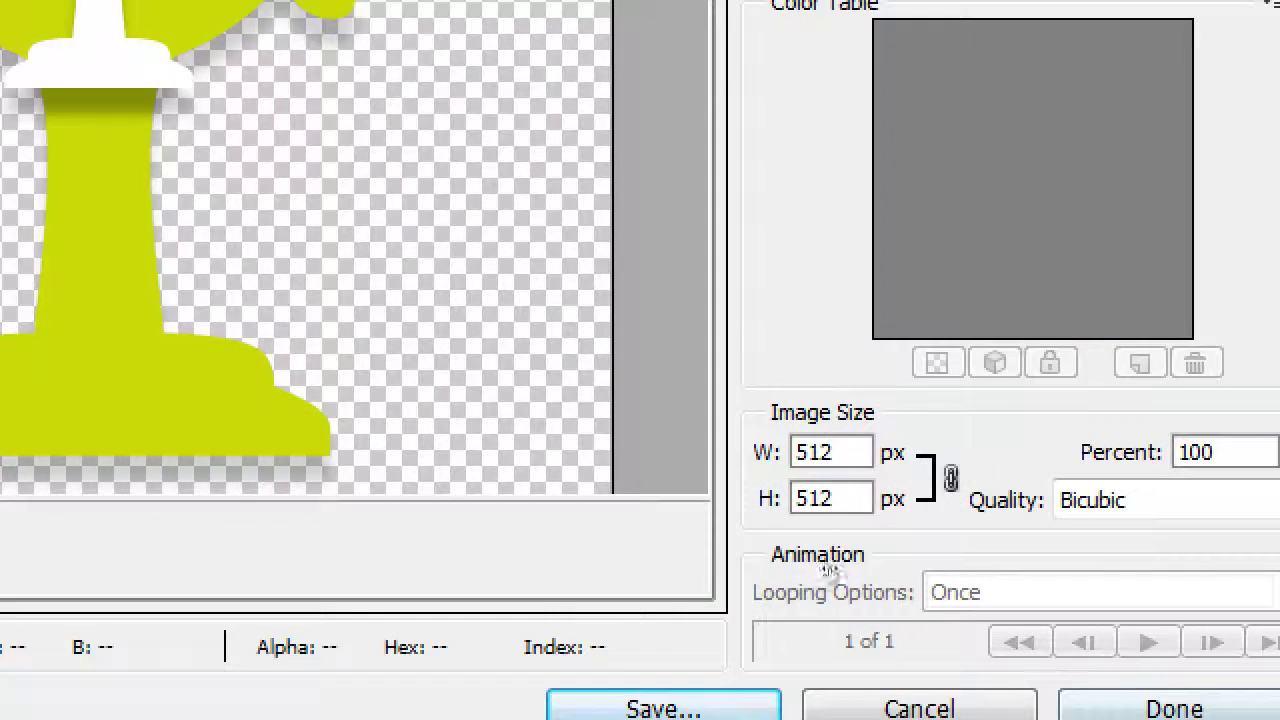
Resize the export to 96 × 96 px (18.75%), check the PDF instructions, and start saving.
key("Tab")
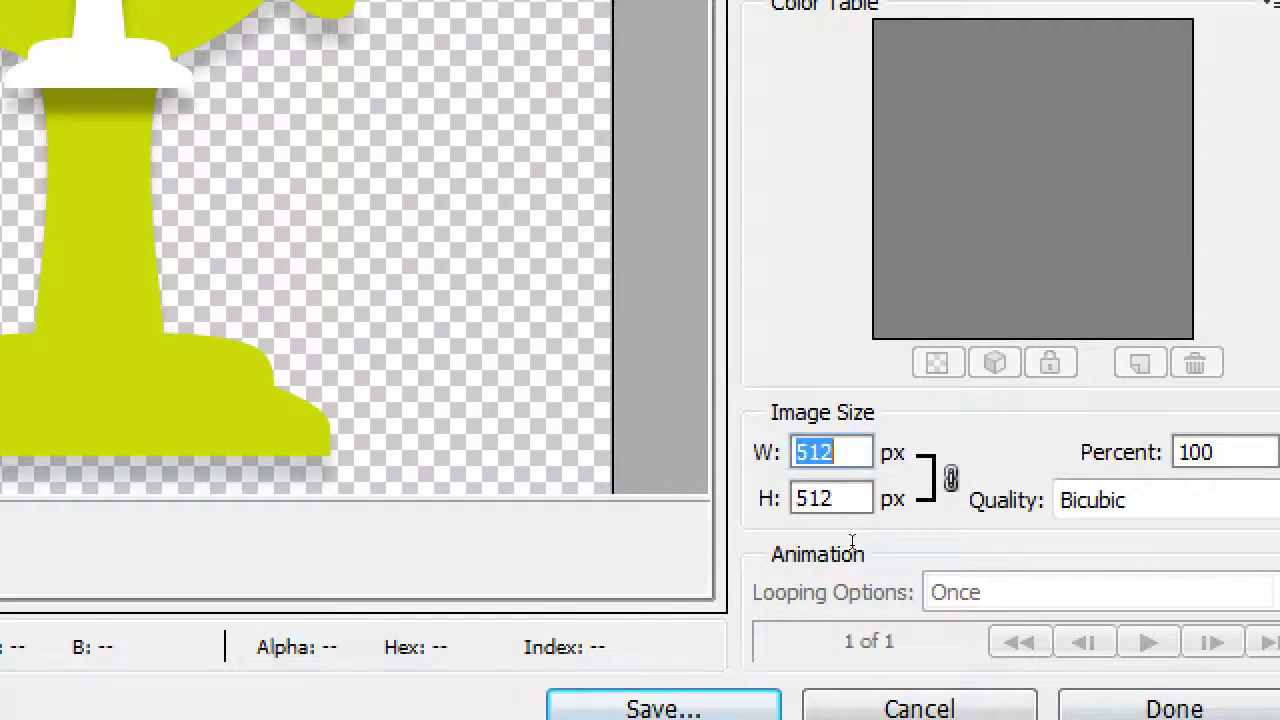
type("96")
key("Tab")
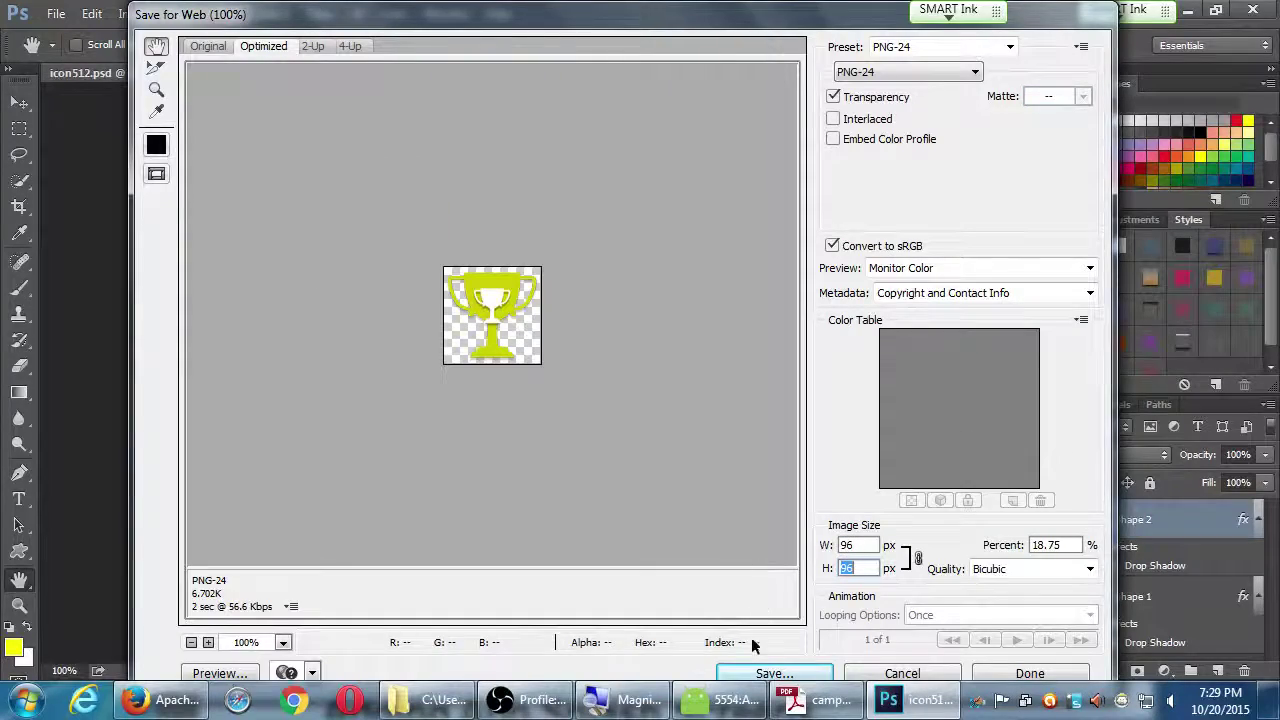
left_click(822, 700)
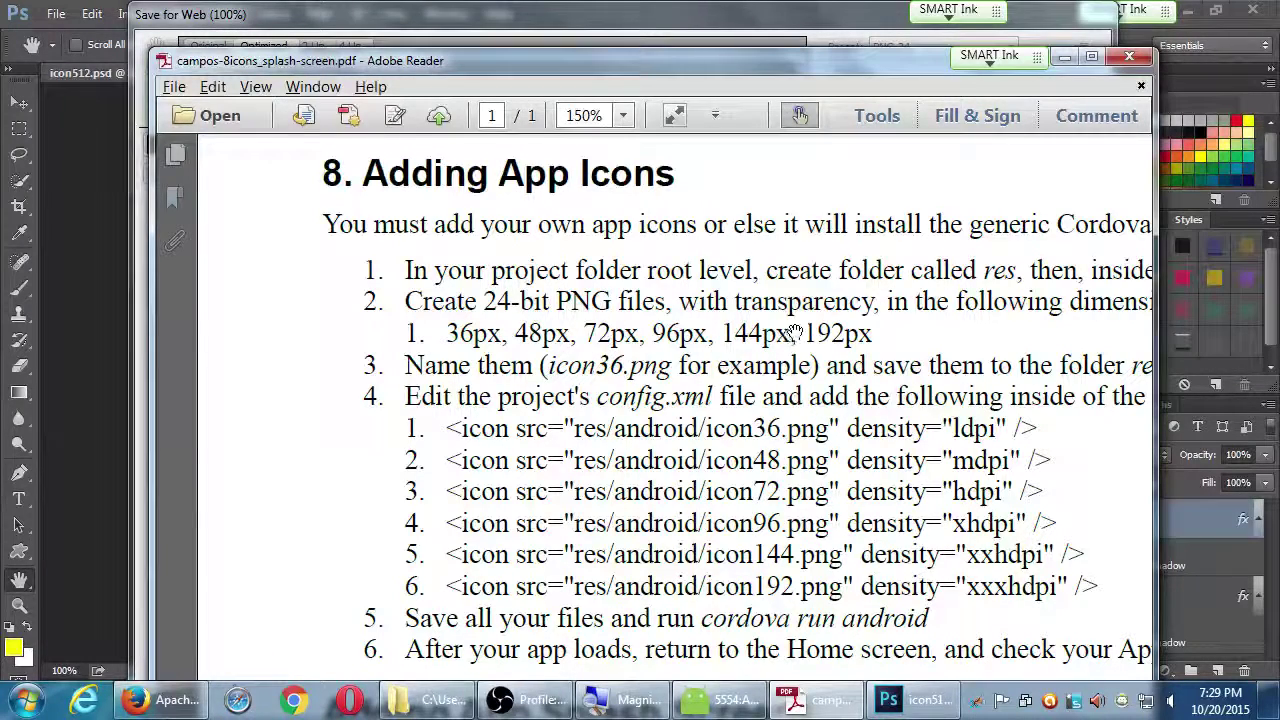
left_click(137, 208)
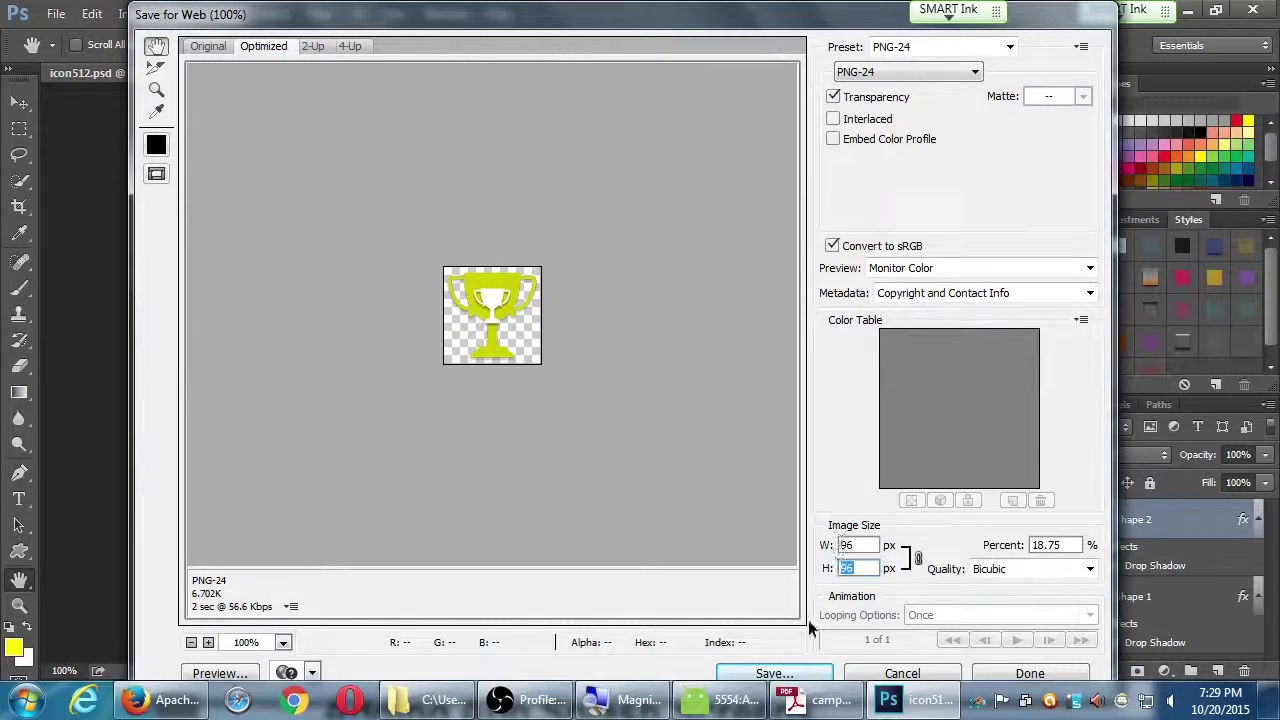
left_click(790, 673)
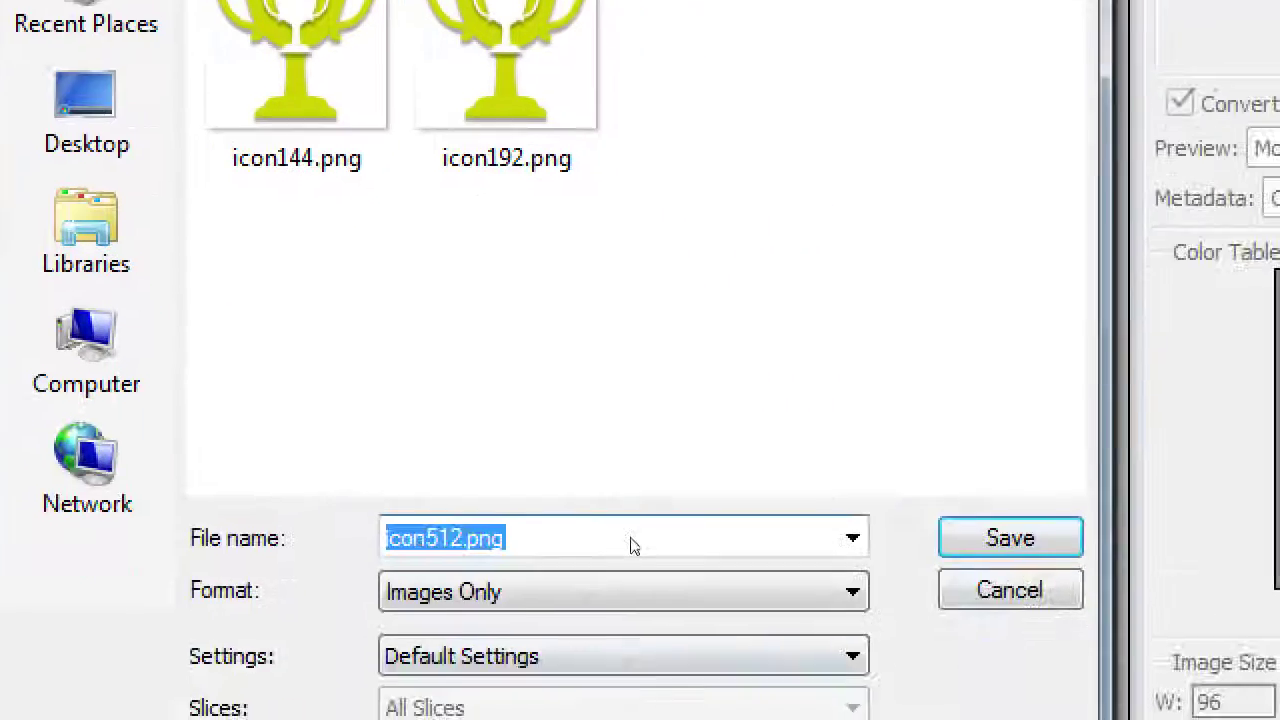
Change the export file name from icon512.png to icon96.png.
key("End")
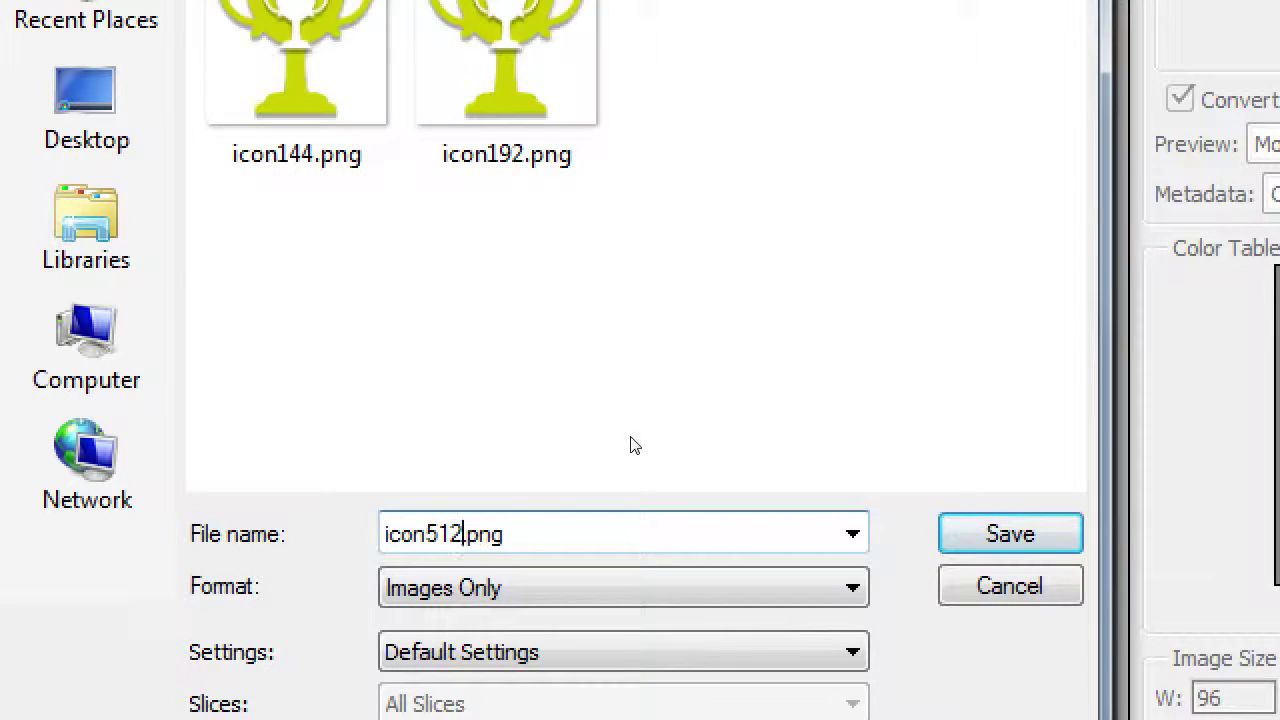
key("BackSpace")
key("BackSpace")
key("BackSpace")
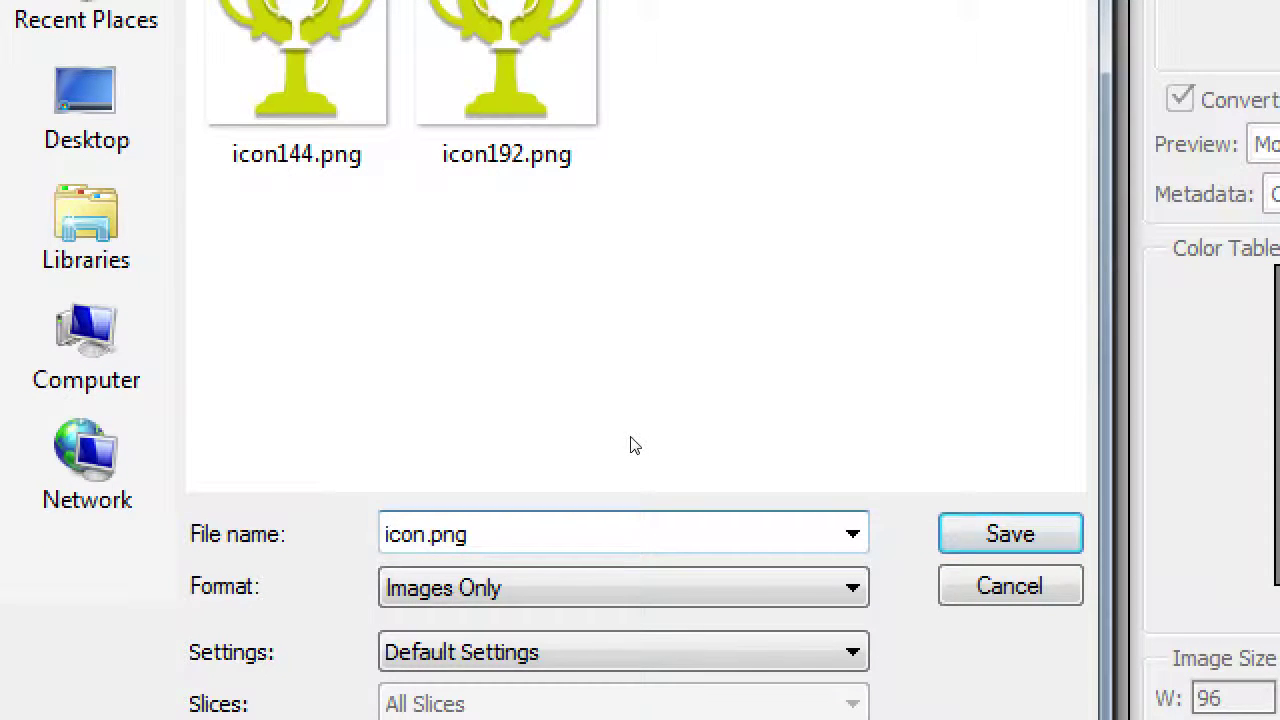
type("96")
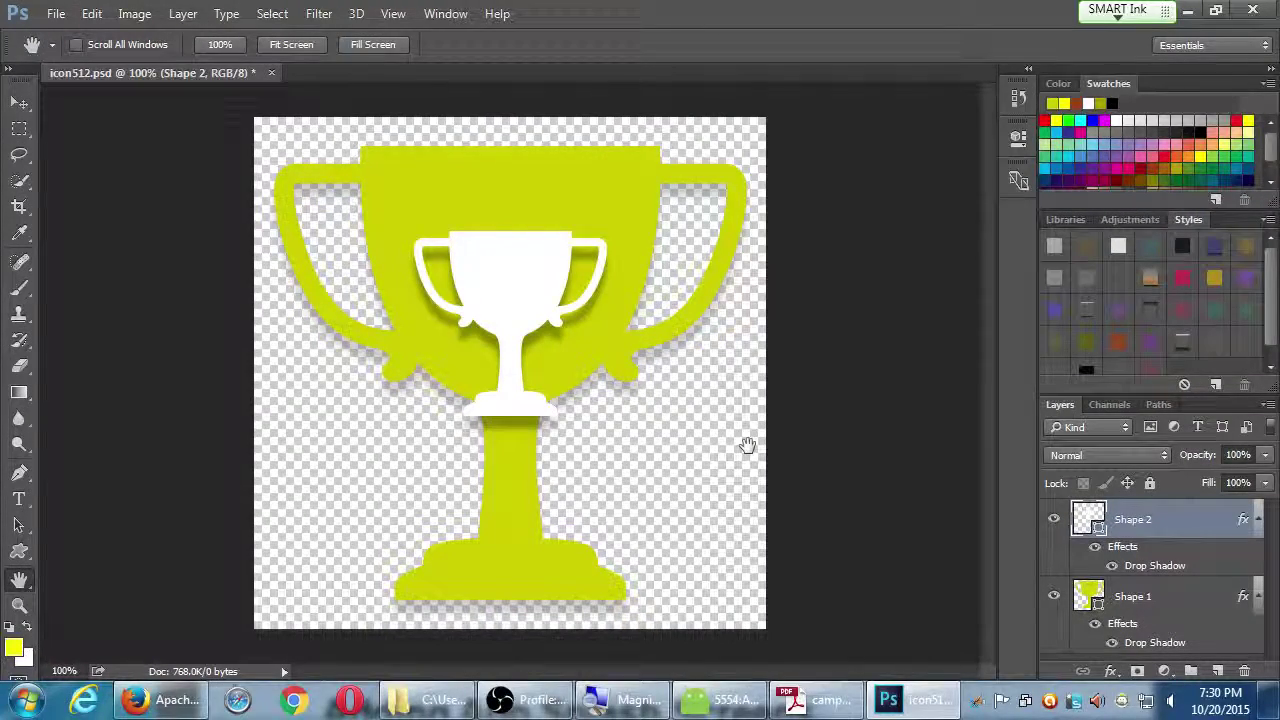
left_click(808, 697)
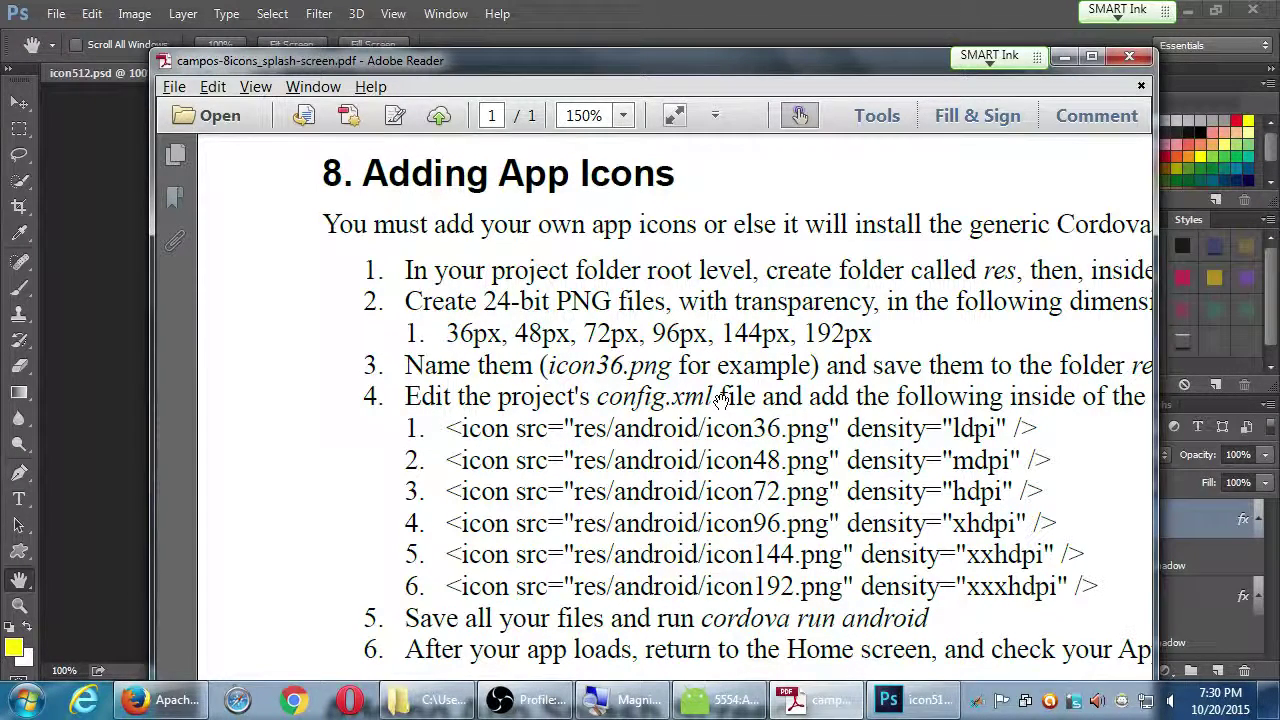
left_click(671, 32)
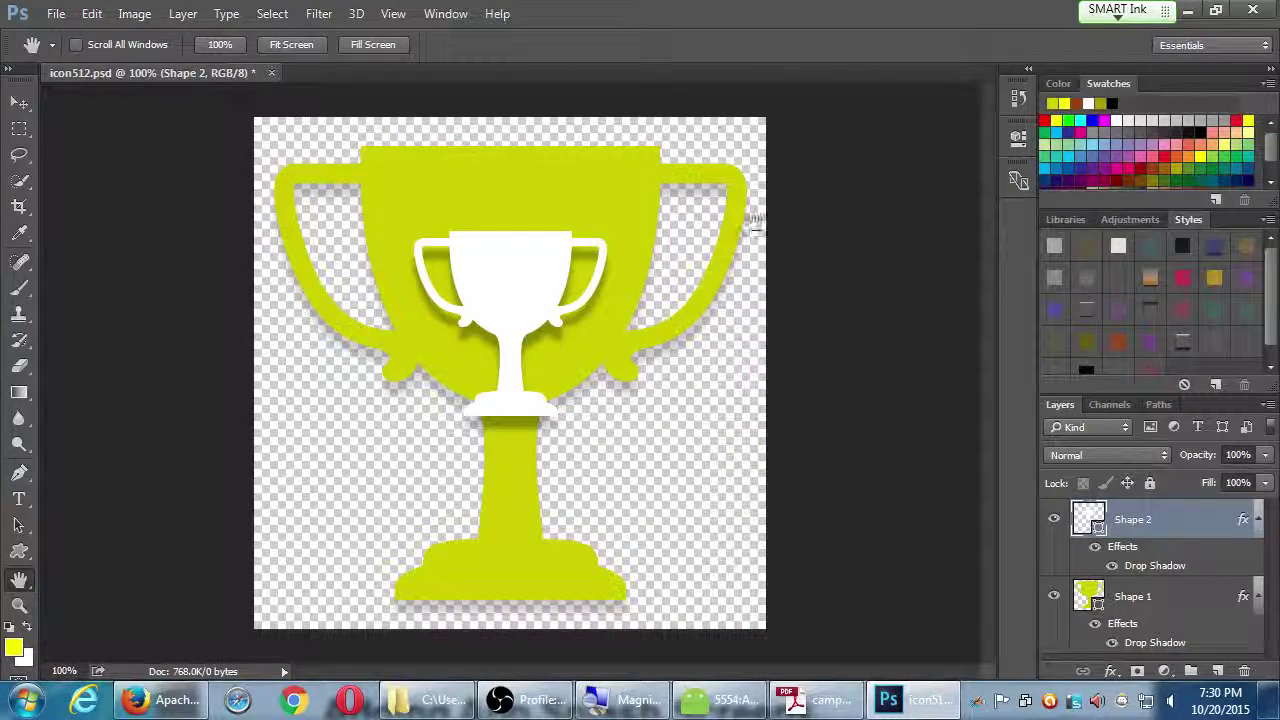